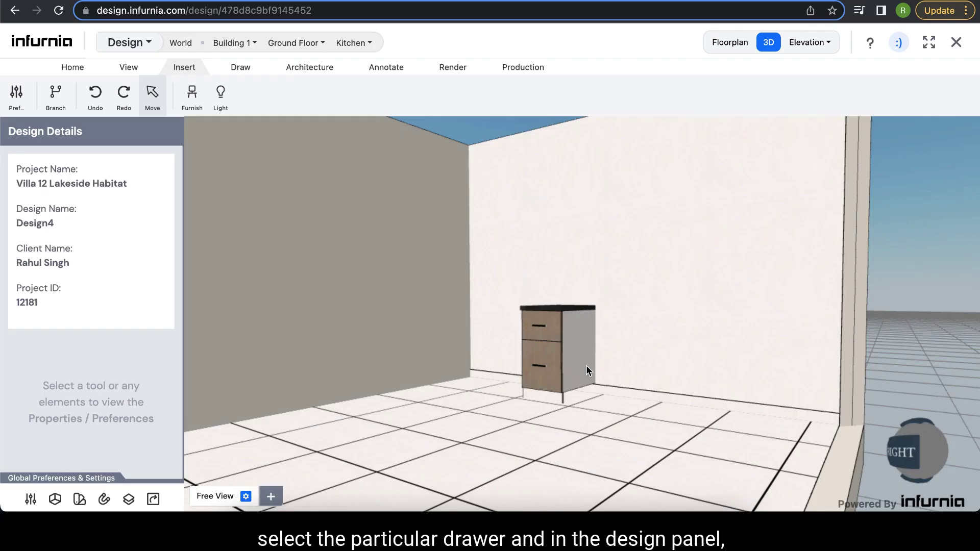
Turn off the fixed height for the cabinet's lower drawer in its construction dimension parameters
{"action": "left_click", "coordinate": [550, 358]}
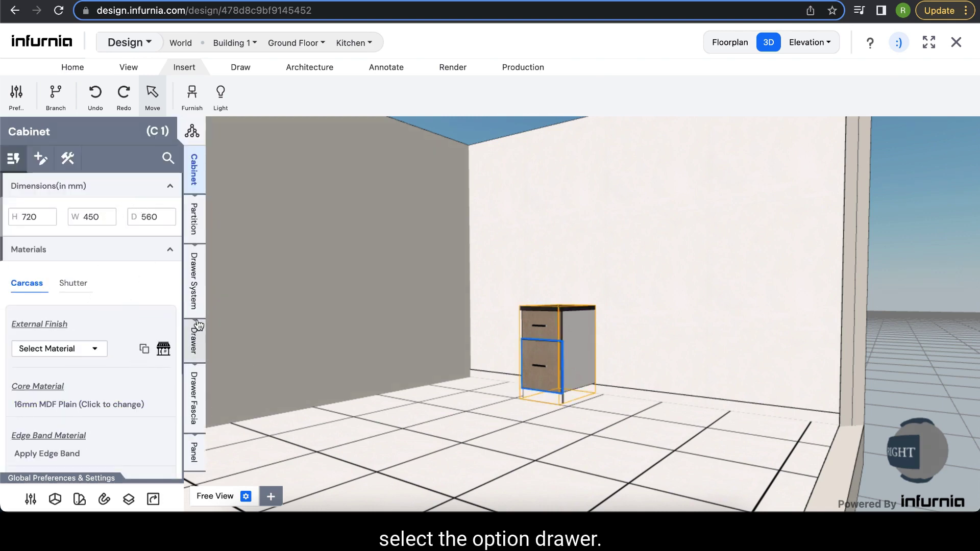
{"action": "left_click", "coordinate": [195, 341]}
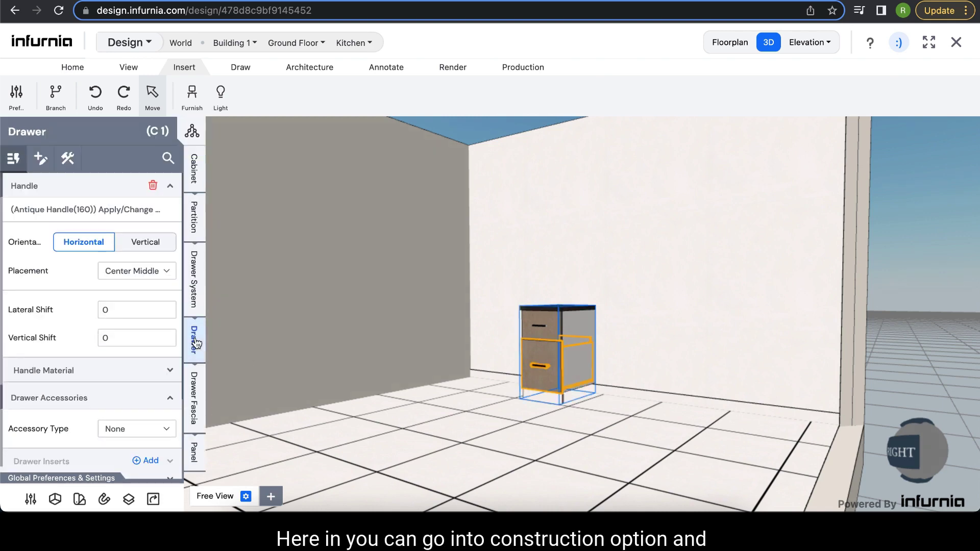
{"action": "left_click", "coordinate": [68, 159]}
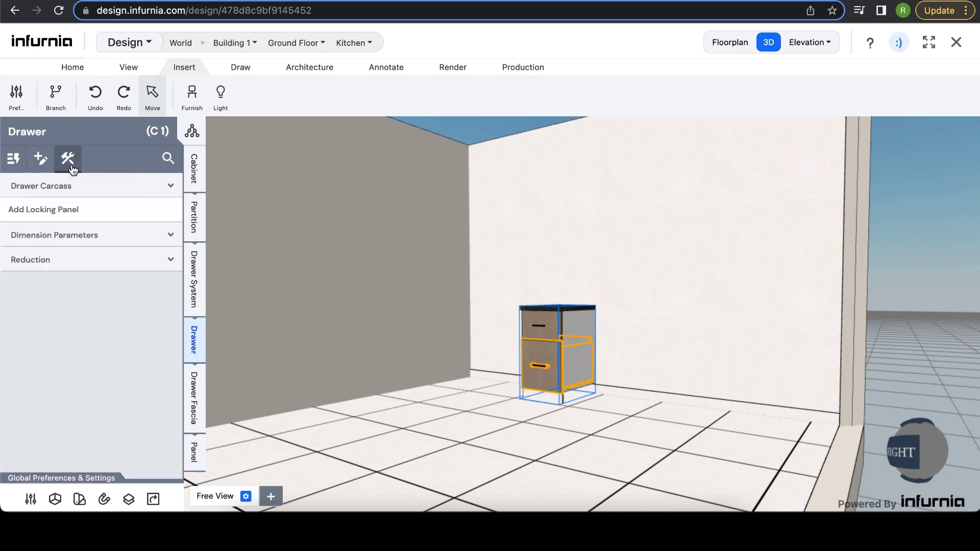
{"action": "left_click", "coordinate": [91, 239]}
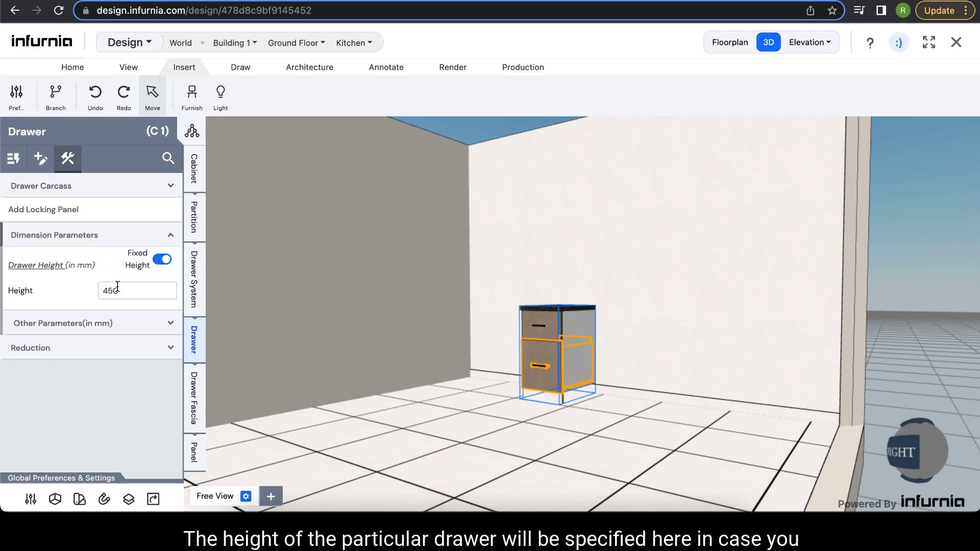
{"action": "left_click_drag", "start_coordinate": [121, 290], "coordinate": [101, 291]}
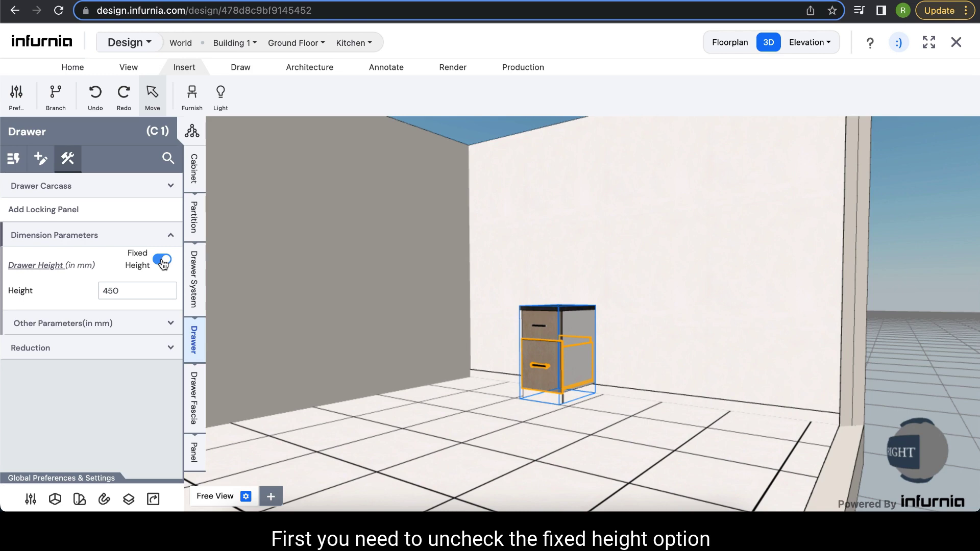
{"action": "left_click", "coordinate": [163, 261]}
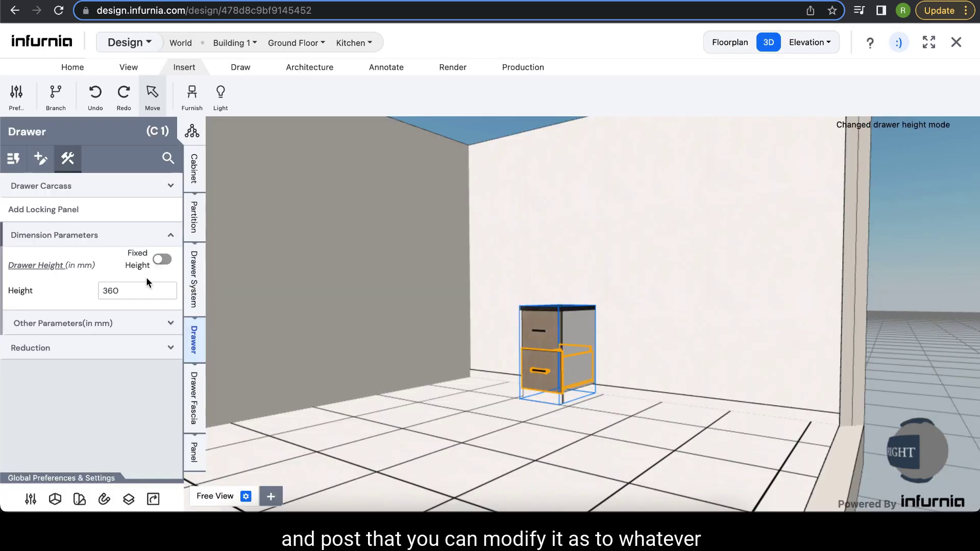
Set the lower drawer's height to 450 mm
{"action": "left_click_drag", "start_coordinate": [134, 289], "coordinate": [98, 297]}
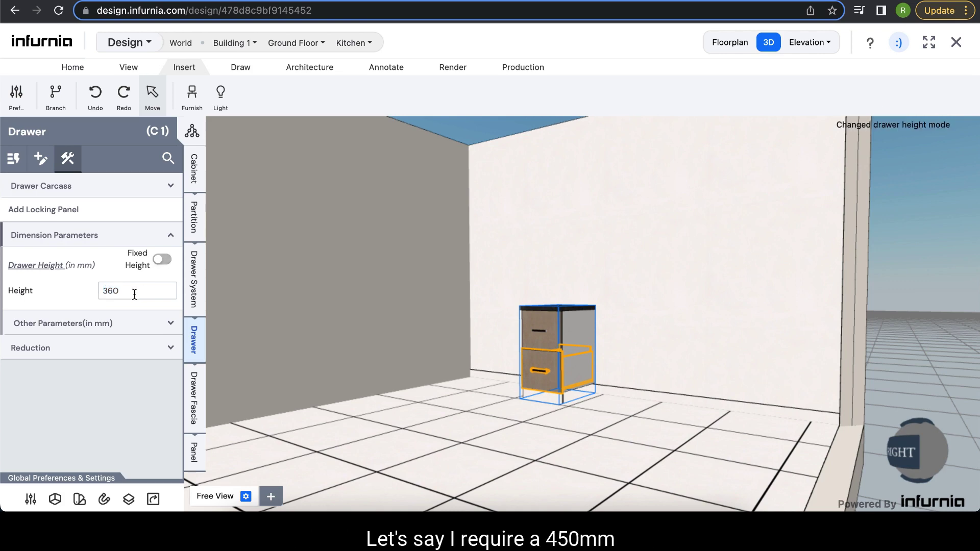
{"action": "left_click_drag", "start_coordinate": [136, 291], "coordinate": [104, 295]}
{"action": "type", "text": "450"}
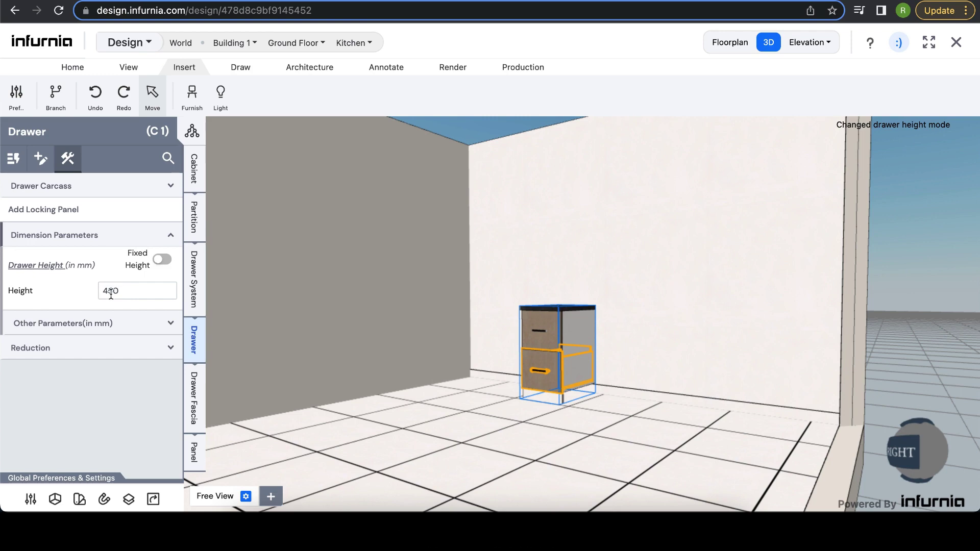
{"action": "key", "text": "Return"}
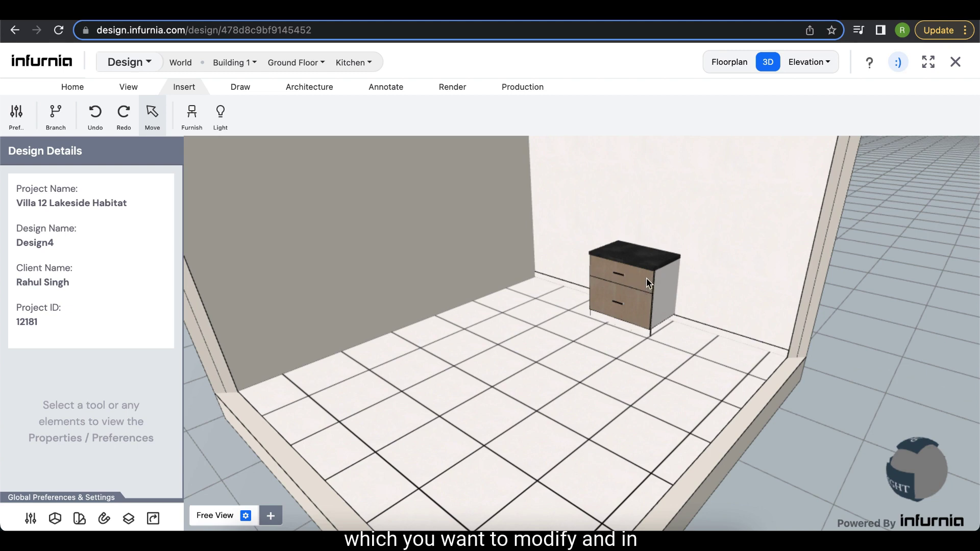
Add 1 more drawer to the partition holding the cabinet's upper drawer
{"action": "left_click", "coordinate": [647, 283]}
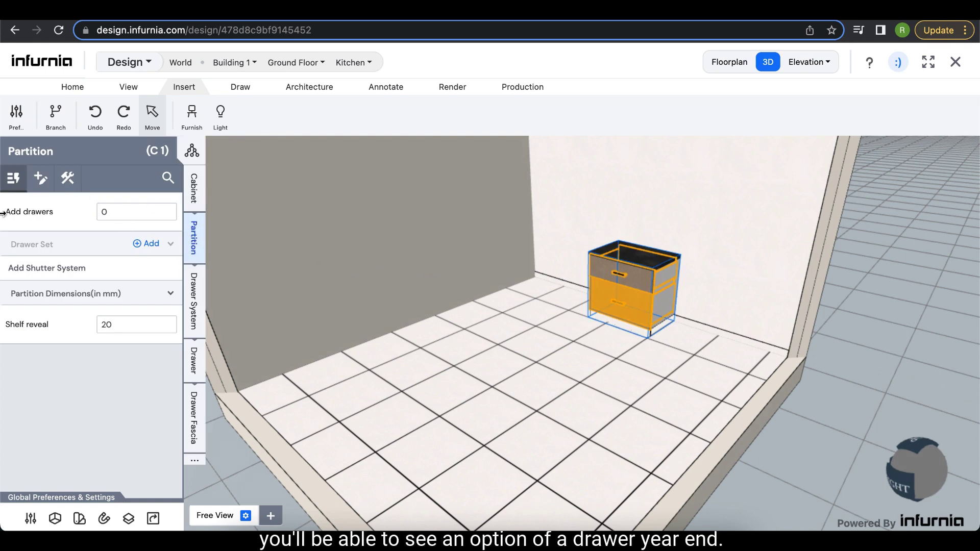
{"action": "double_click", "coordinate": [119, 211]}
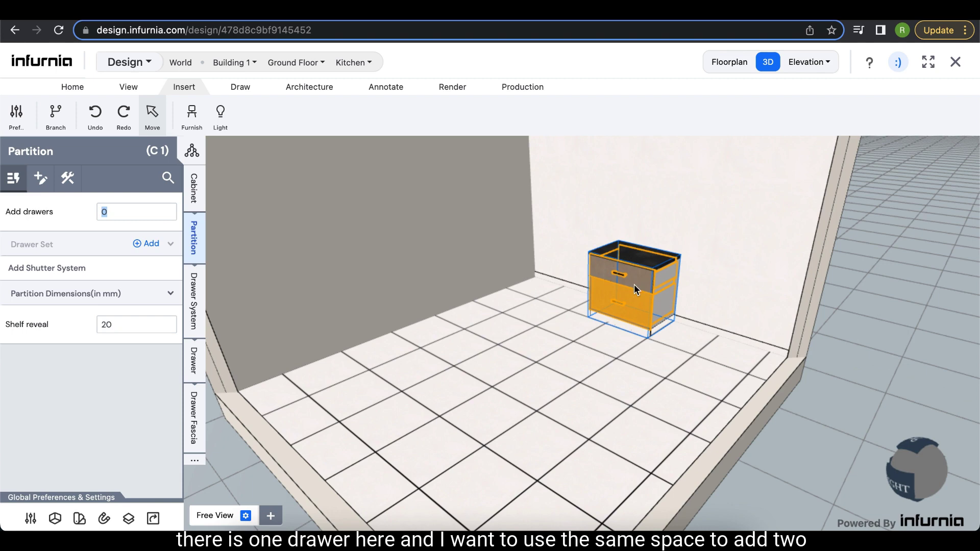
{"action": "type", "text": "1"}
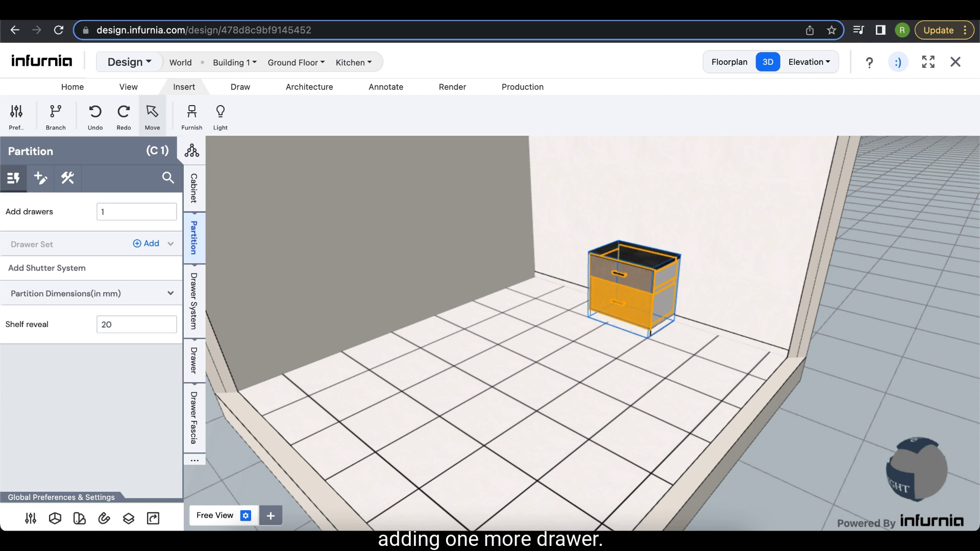
{"action": "key", "text": "Return"}
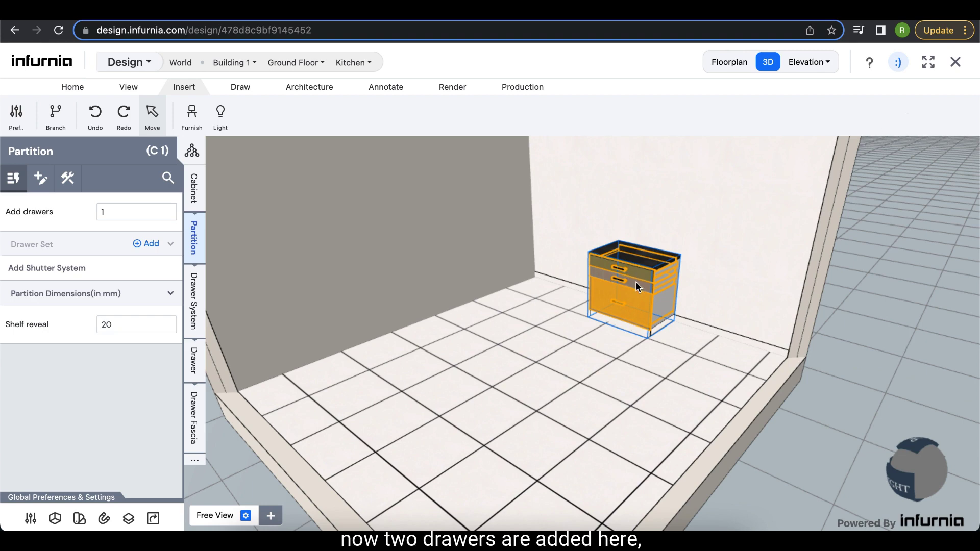
{"action": "left_click", "coordinate": [639, 274]}
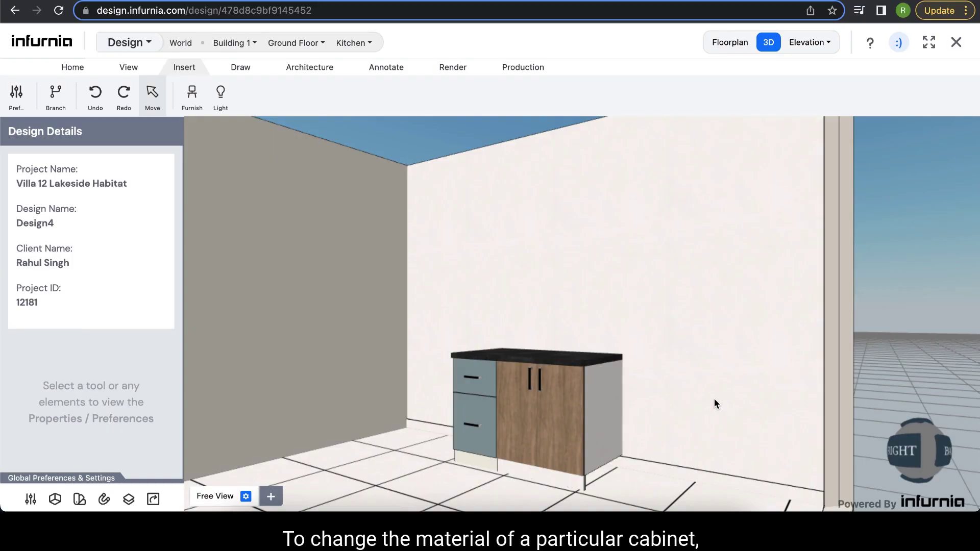
Set the carcass external finish of the two-shutter cabinet to American Maple
{"action": "left_click", "coordinate": [518, 390]}
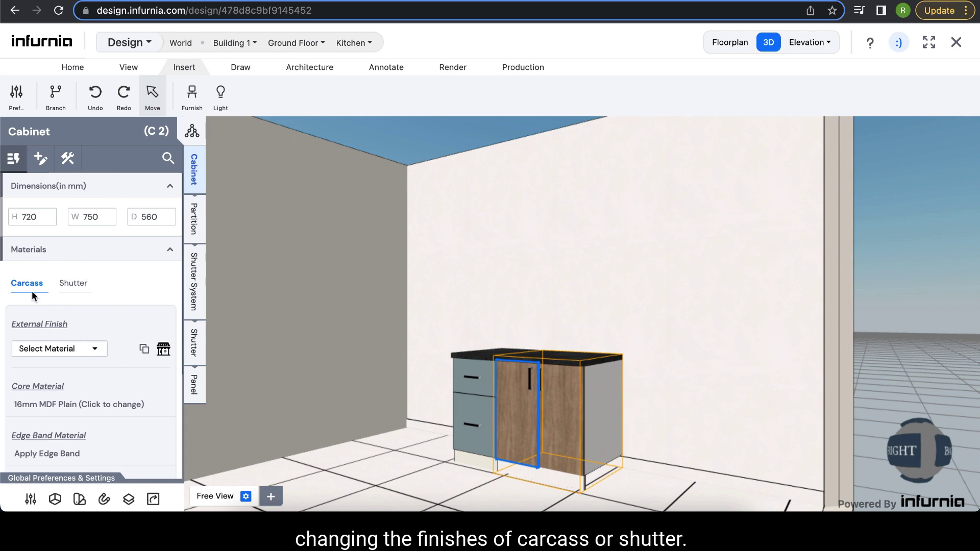
{"action": "scroll", "coordinate": [36, 338], "scroll_direction": "down", "scroll_amount": 1}
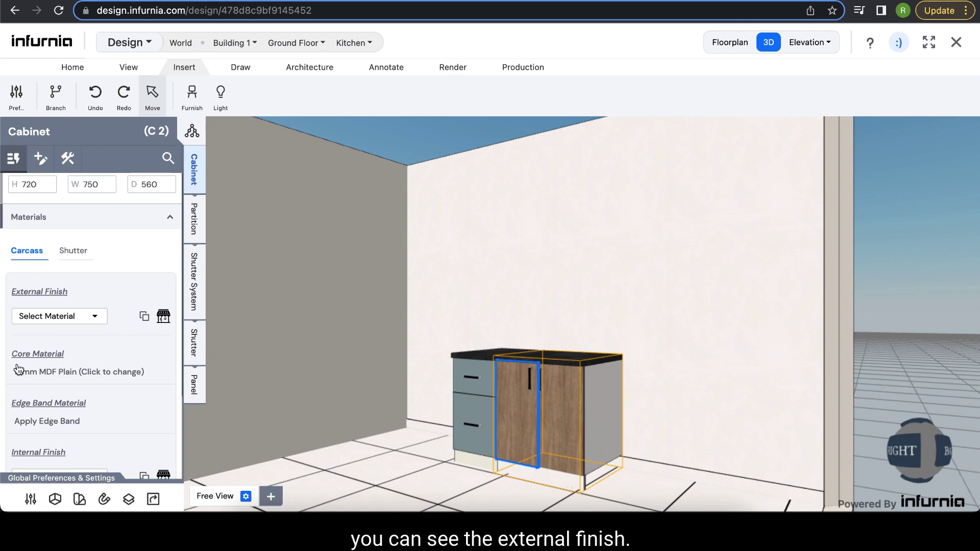
{"action": "left_click", "coordinate": [69, 345]}
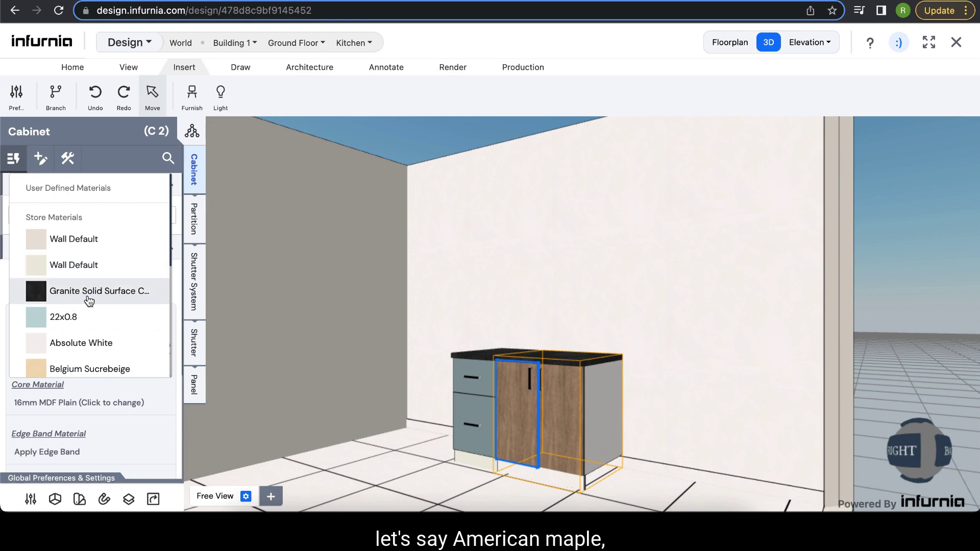
{"action": "scroll", "coordinate": [82, 316], "scroll_direction": "down", "scroll_amount": 5}
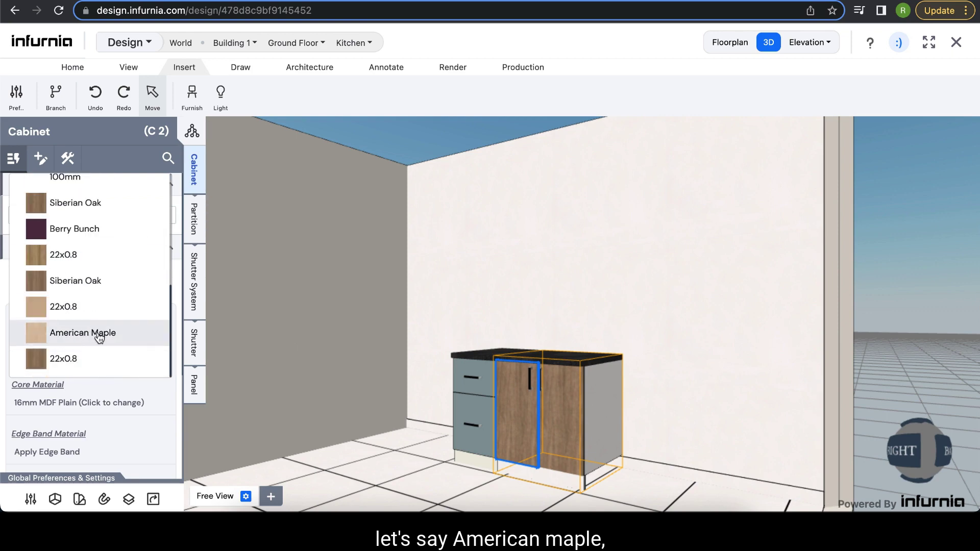
{"action": "left_click", "coordinate": [95, 333]}
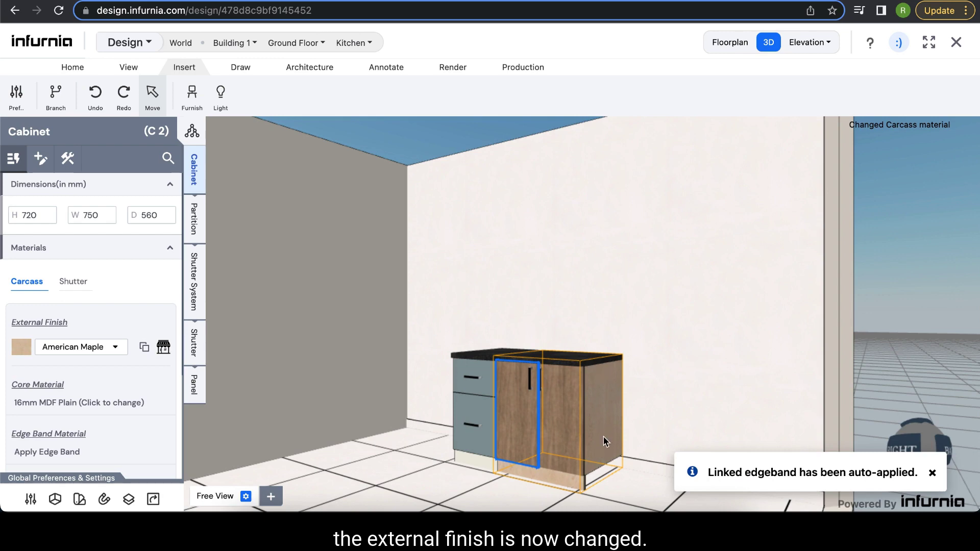
Open both shutters of the cabinet to examine its internal finish
{"action": "left_click", "coordinate": [551, 418]}
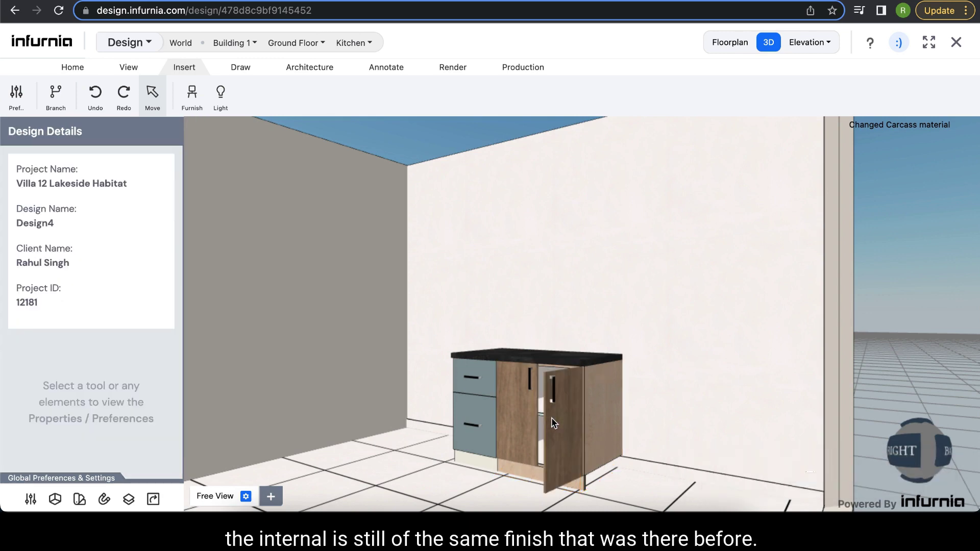
{"action": "left_click", "coordinate": [516, 409]}
{"action": "left_click_drag", "start_coordinate": [516, 409], "coordinate": [565, 403]}
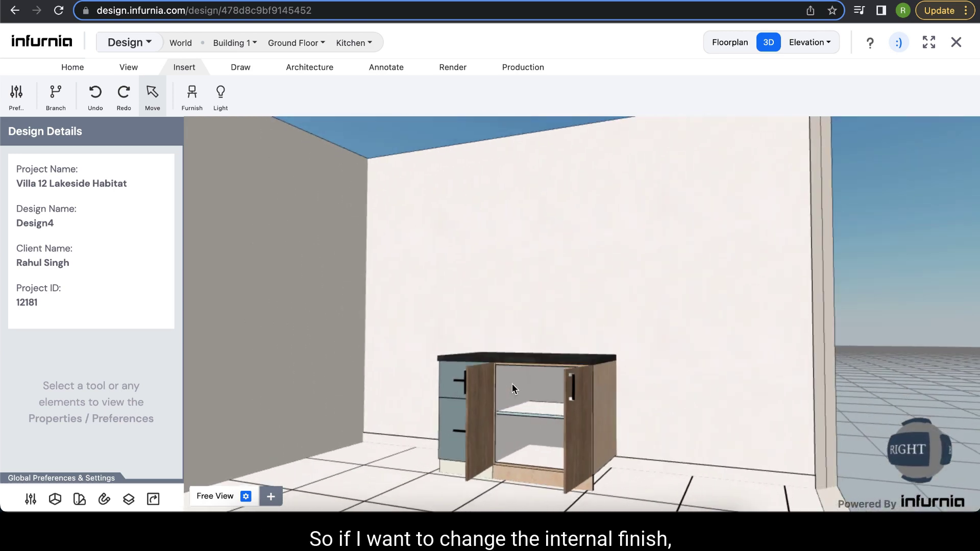
Set the carcass internal finish of the open cabinet to the light blue 22x0.8 material
{"action": "left_click", "coordinate": [532, 419]}
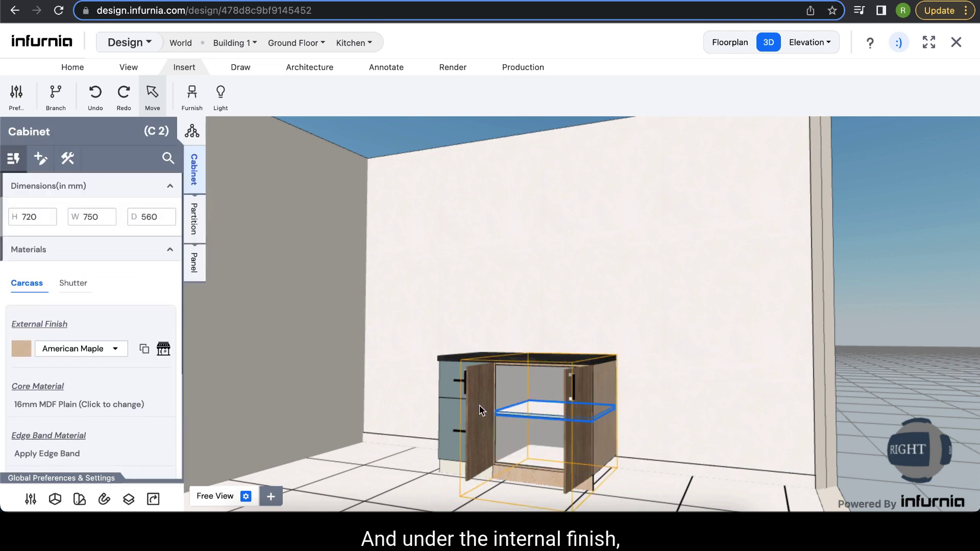
{"action": "scroll", "coordinate": [46, 340], "scroll_direction": "down", "scroll_amount": 3}
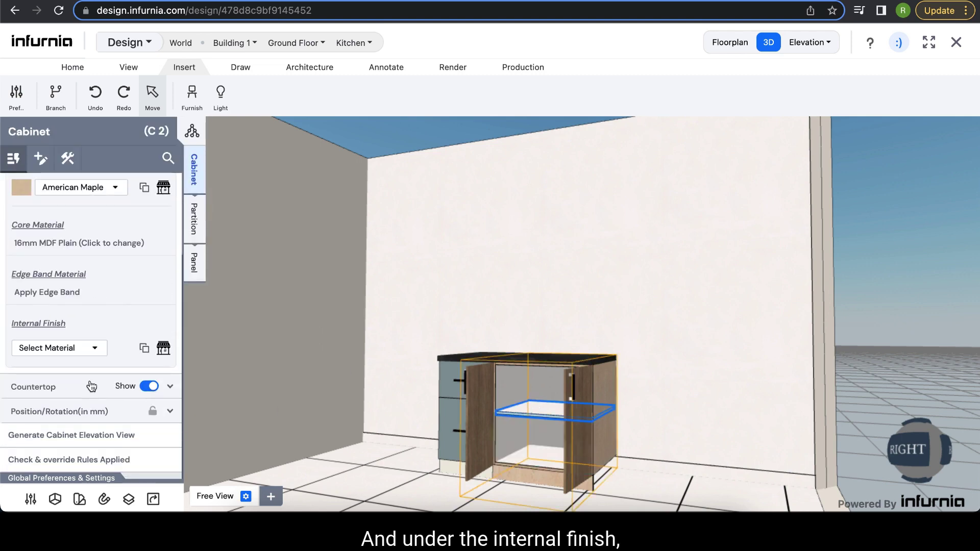
{"action": "left_click", "coordinate": [47, 348]}
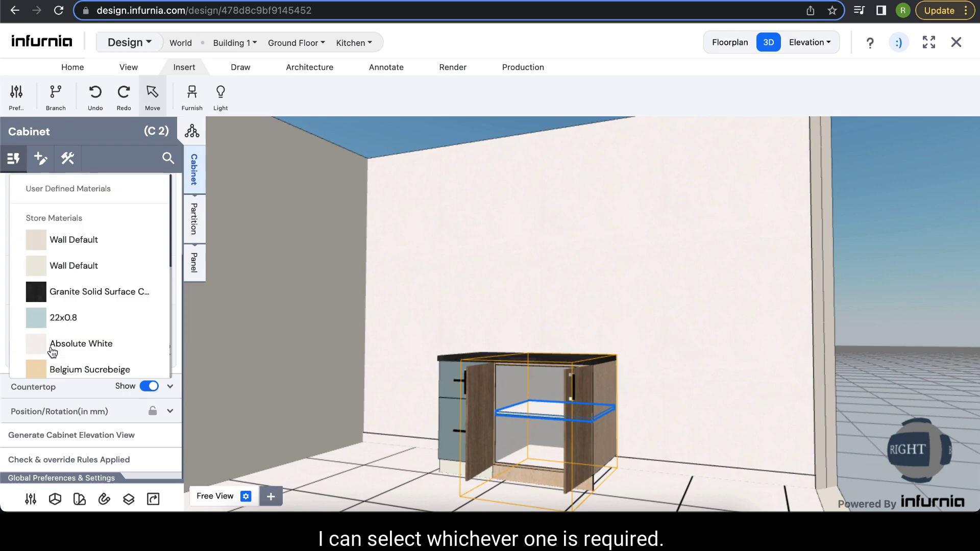
{"action": "left_click", "coordinate": [74, 327]}
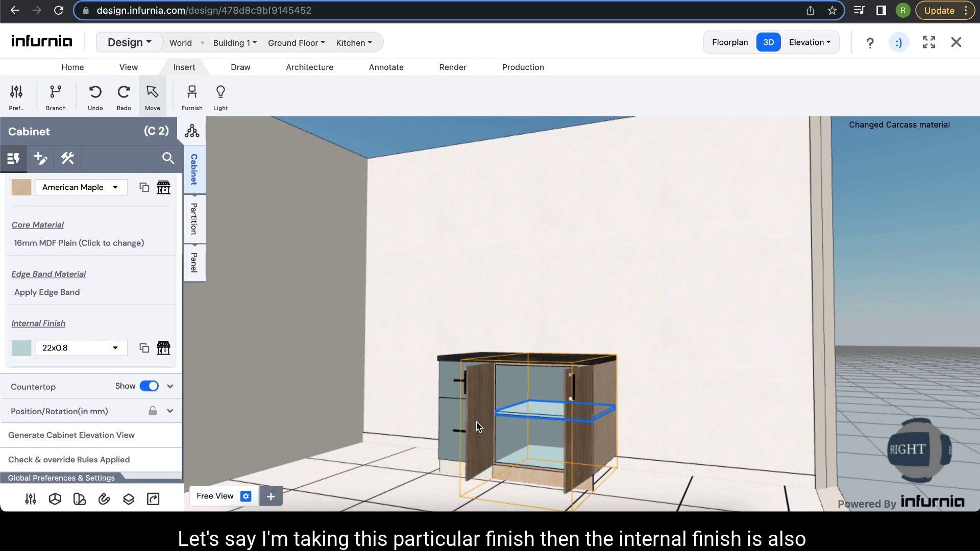
Examine the cabinet's interior, close both shutters and clear the selection
{"action": "left_click_drag", "start_coordinate": [548, 401], "coordinate": [562, 385]}
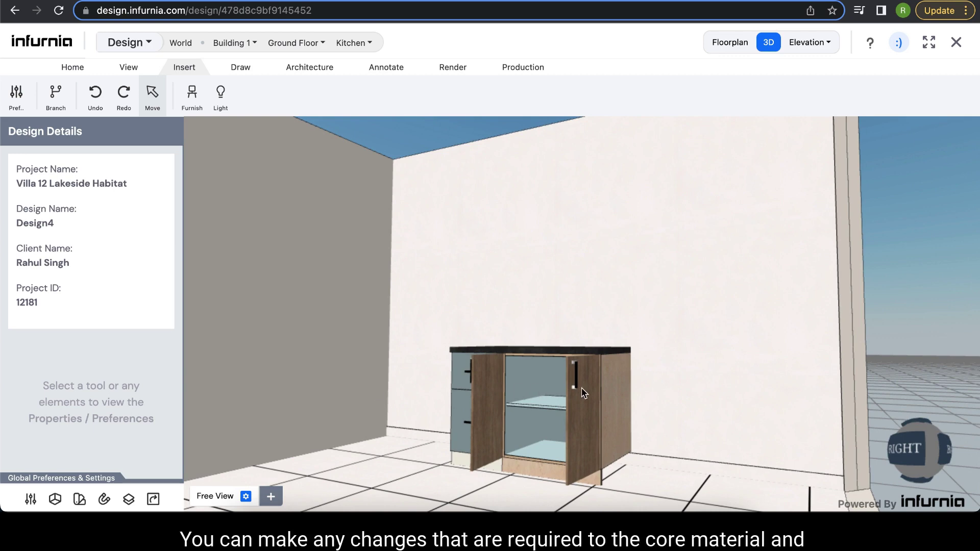
{"action": "scroll", "coordinate": [50, 360], "scroll_direction": "down", "scroll_amount": 5}
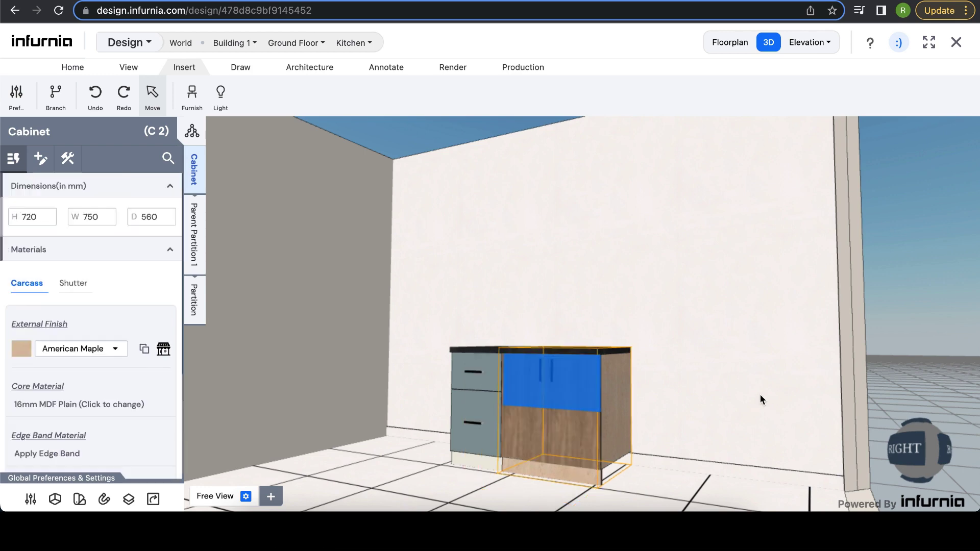
{"action": "left_click", "coordinate": [884, 338]}
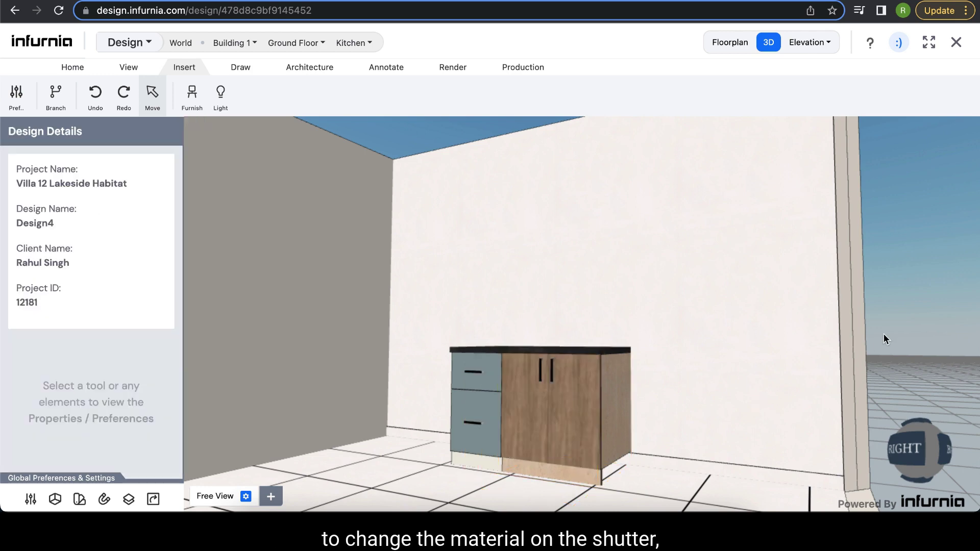
Set the shutter external finish of the two-shutter cabinet to the light blue 22x0.8 material
{"action": "left_click", "coordinate": [599, 415]}
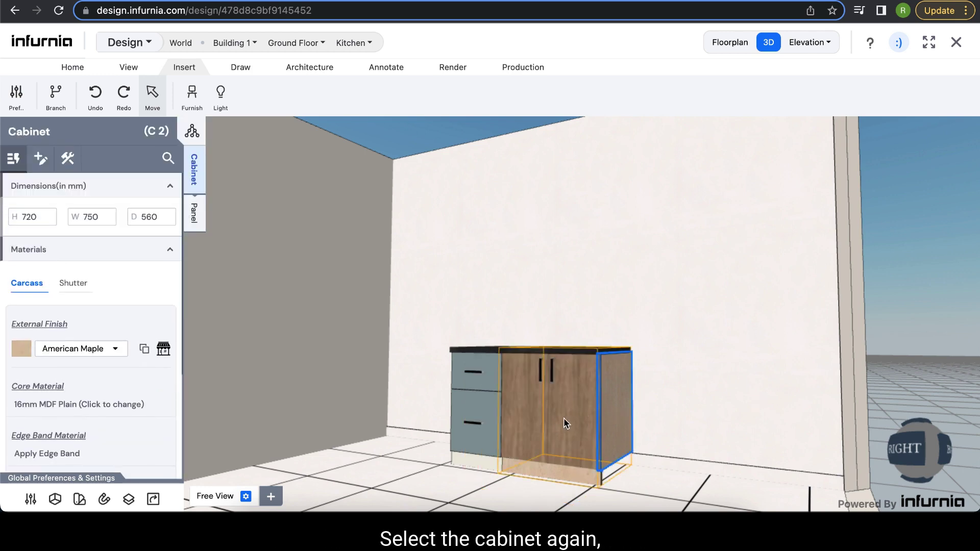
{"action": "left_click", "coordinate": [563, 418]}
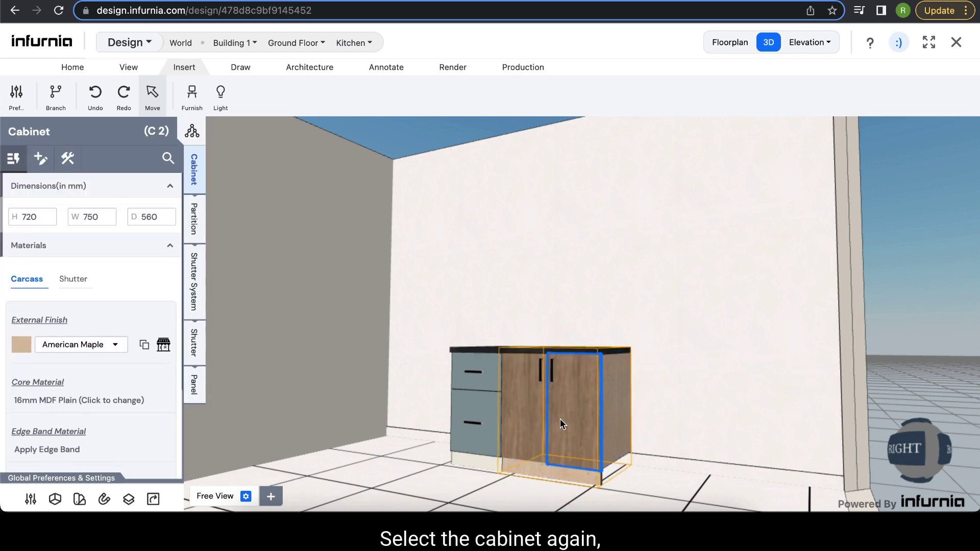
{"action": "left_click", "coordinate": [81, 287]}
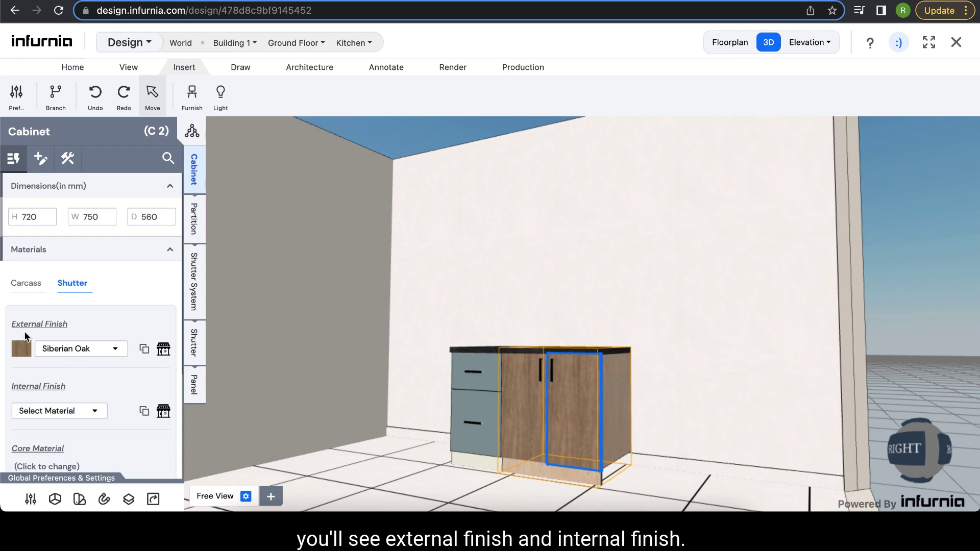
{"action": "left_click", "coordinate": [84, 350]}
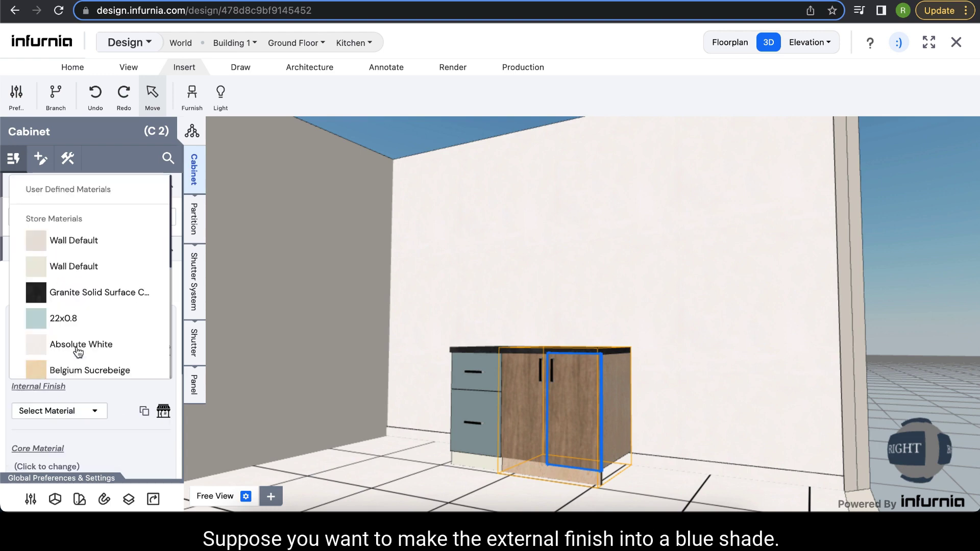
{"action": "left_click", "coordinate": [95, 322]}
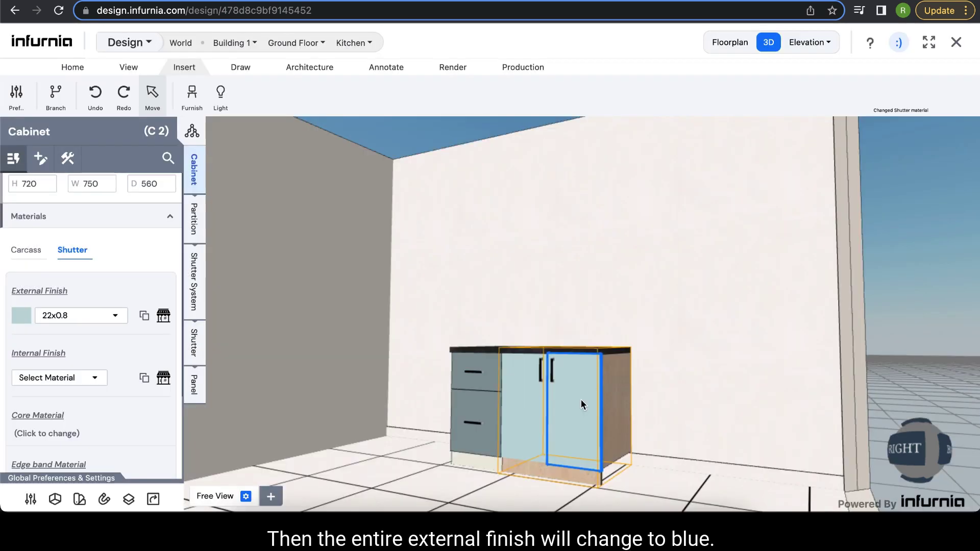
Open the right shutter of the two-shutter cabinet and set the shutter internal finish to the light blue 22x0.8 material
{"action": "left_click_drag", "start_coordinate": [607, 380], "coordinate": [777, 400]}
{"action": "left_click", "coordinate": [571, 390]}
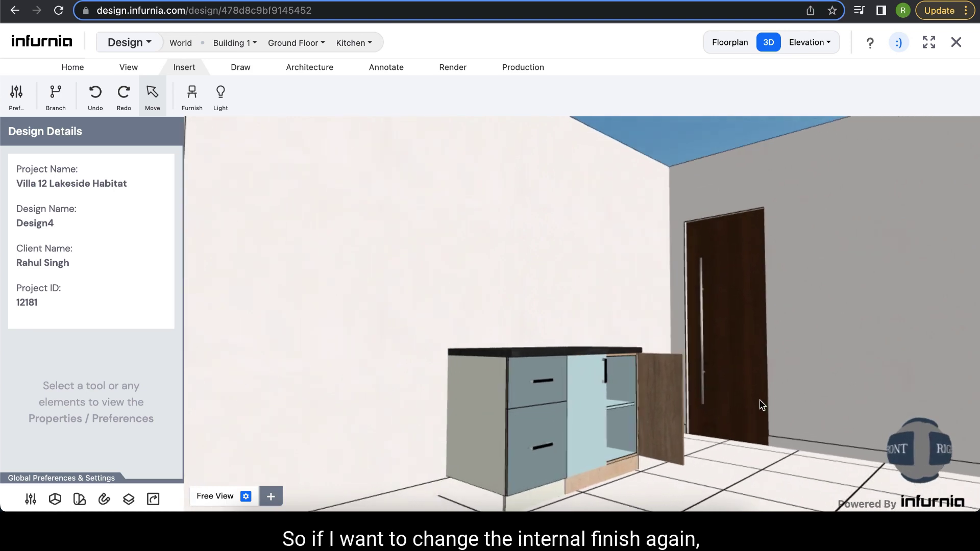
{"action": "left_click", "coordinate": [666, 399]}
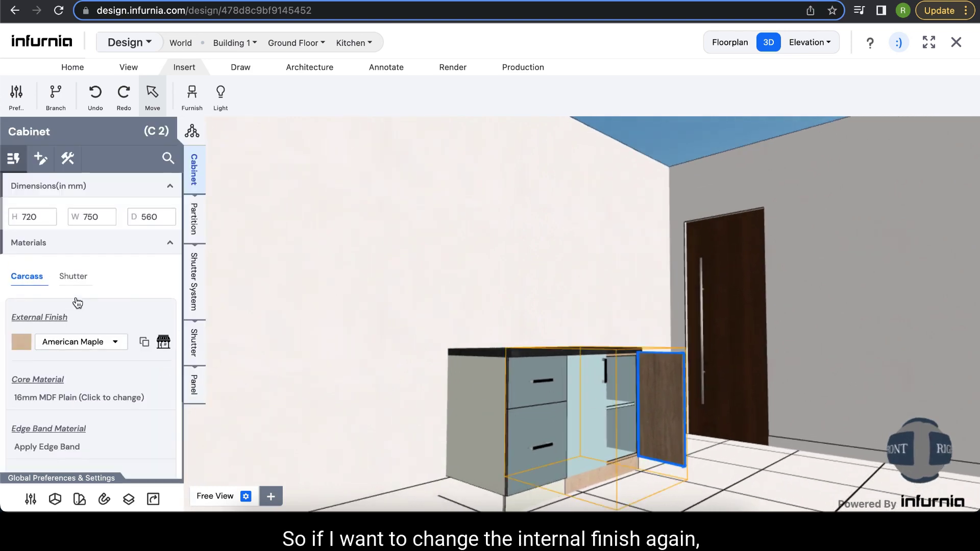
{"action": "left_click", "coordinate": [73, 284]}
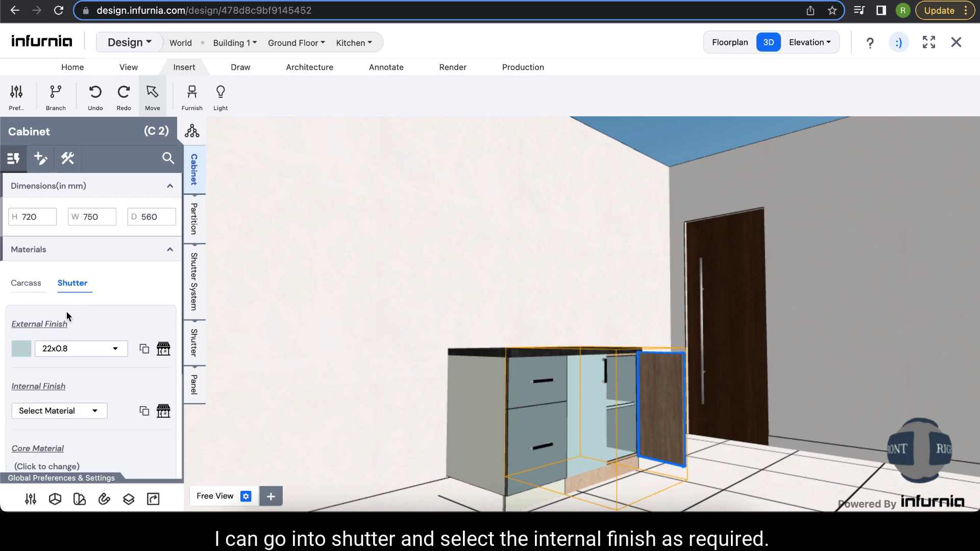
{"action": "scroll", "coordinate": [70, 406], "scroll_direction": "down", "scroll_amount": 1}
{"action": "left_click", "coordinate": [69, 395]}
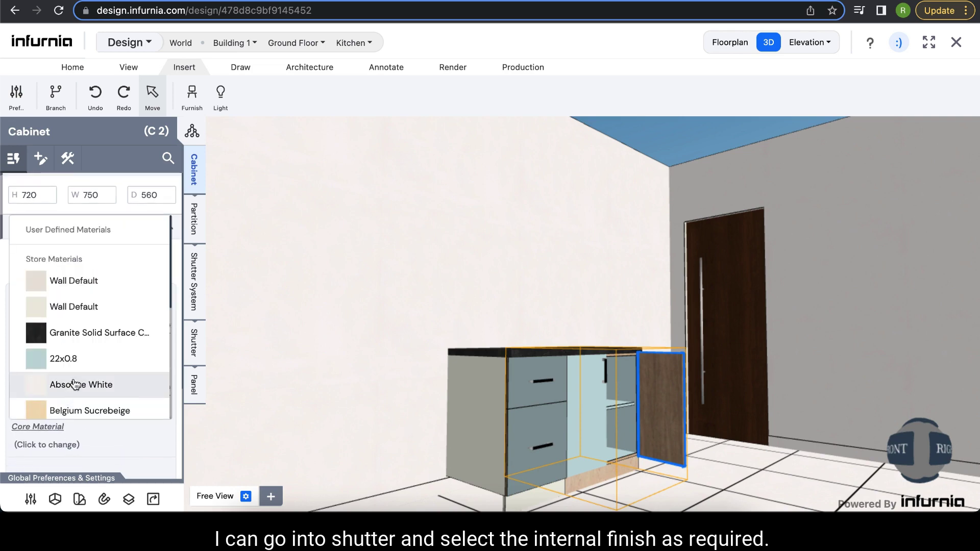
{"action": "left_click", "coordinate": [78, 367]}
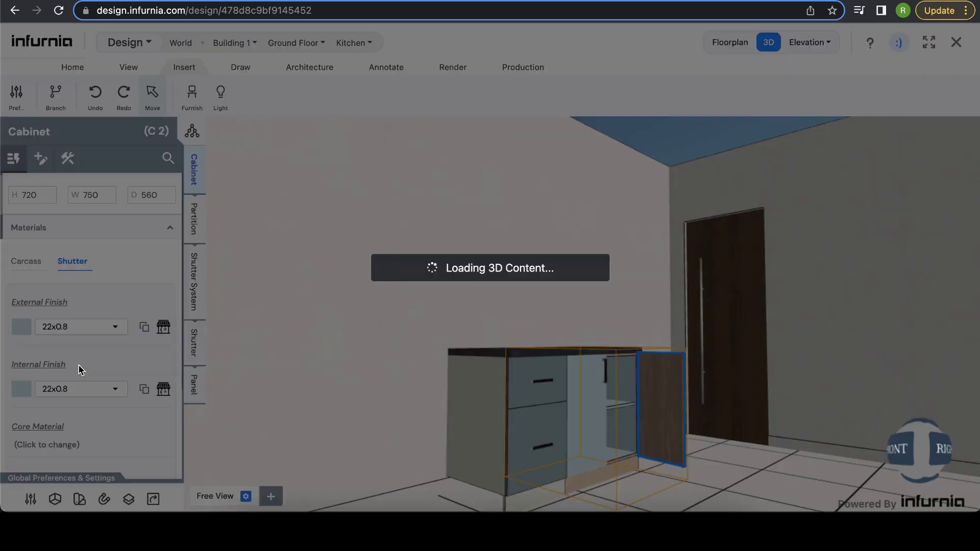
{"action": "left_click", "coordinate": [764, 396]}
Set the external finish of only the lower drawer's front panel to Absolute White and clear the selection
{"action": "left_click_drag", "start_coordinate": [767, 401], "coordinate": [636, 414]}
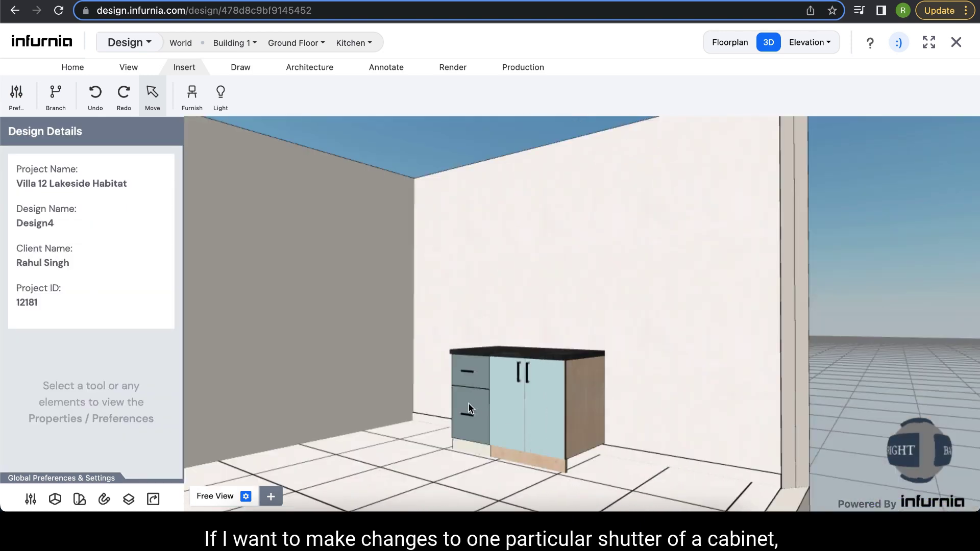
{"action": "left_click_drag", "start_coordinate": [492, 396], "coordinate": [513, 396]}
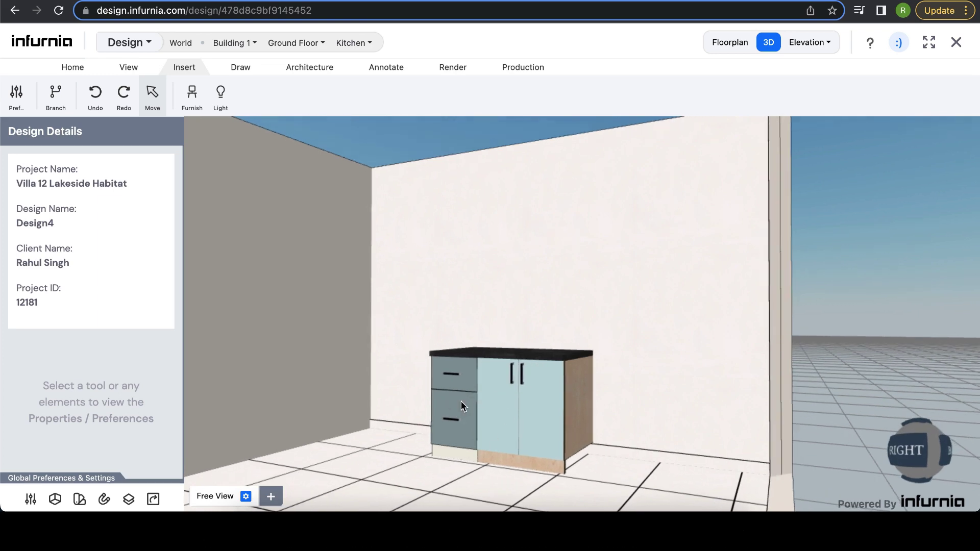
{"action": "left_click", "coordinate": [461, 401]}
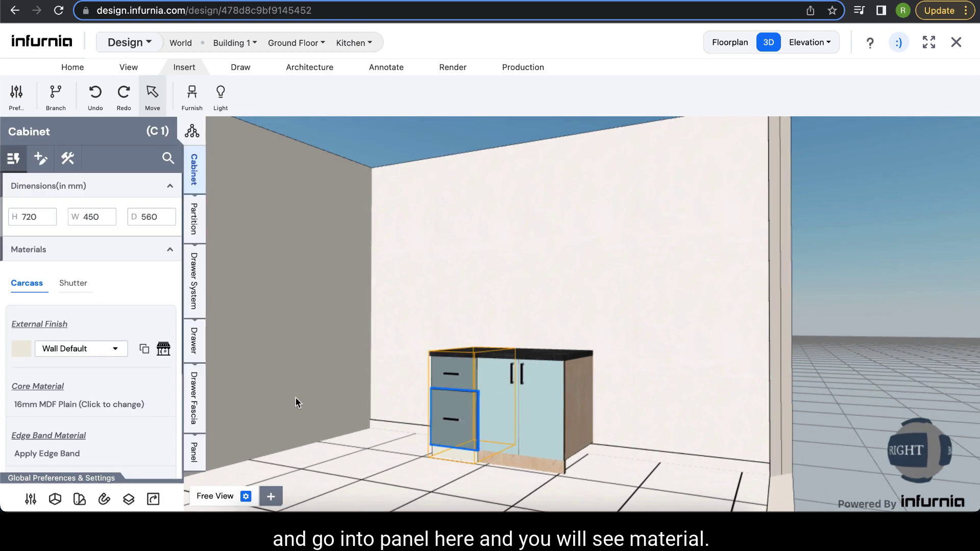
{"action": "left_click", "coordinate": [193, 453]}
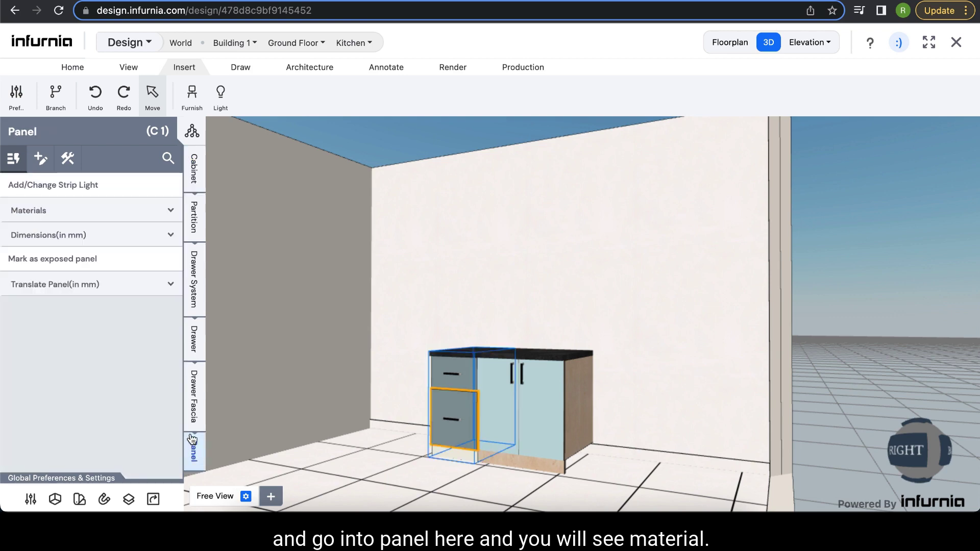
{"action": "left_click", "coordinate": [43, 213]}
{"action": "left_click", "coordinate": [87, 265]}
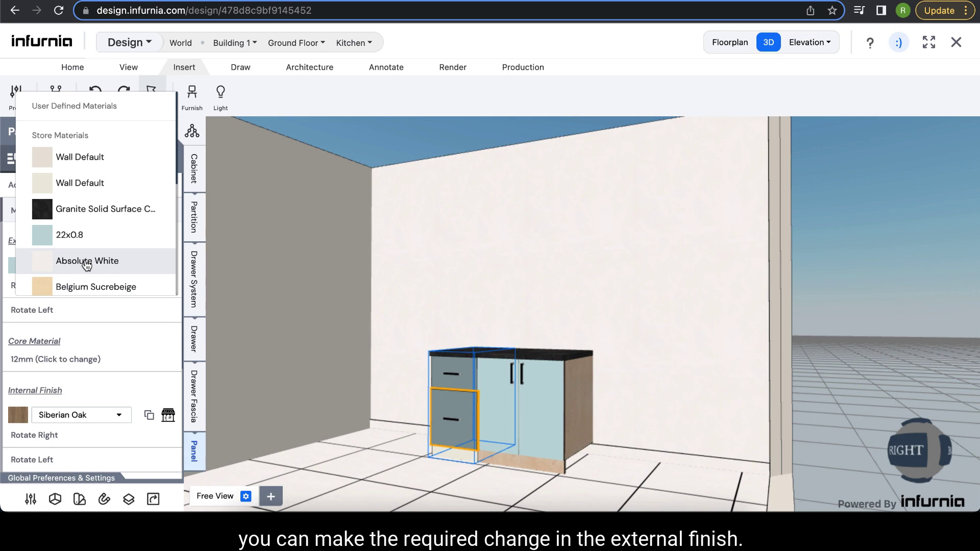
{"action": "left_click", "coordinate": [87, 263]}
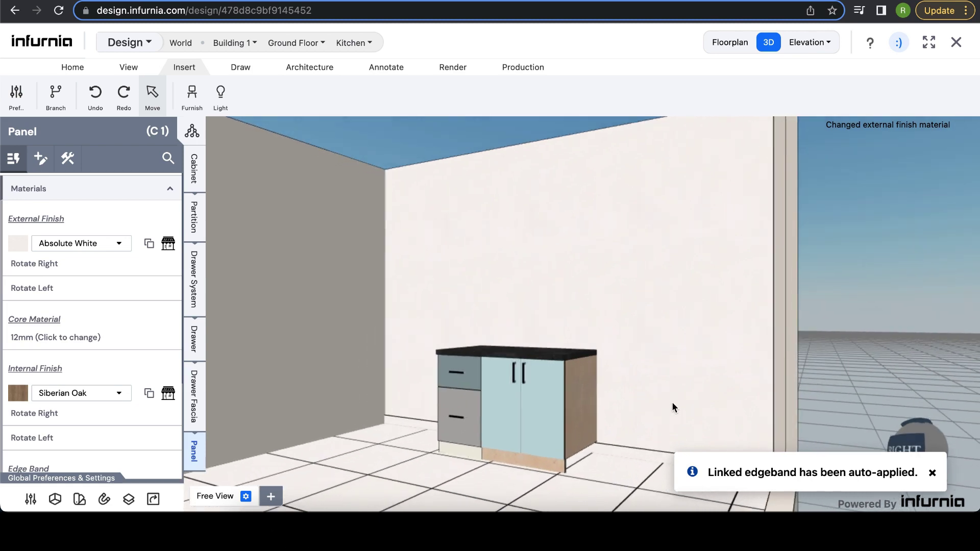
{"action": "left_click", "coordinate": [673, 406]}
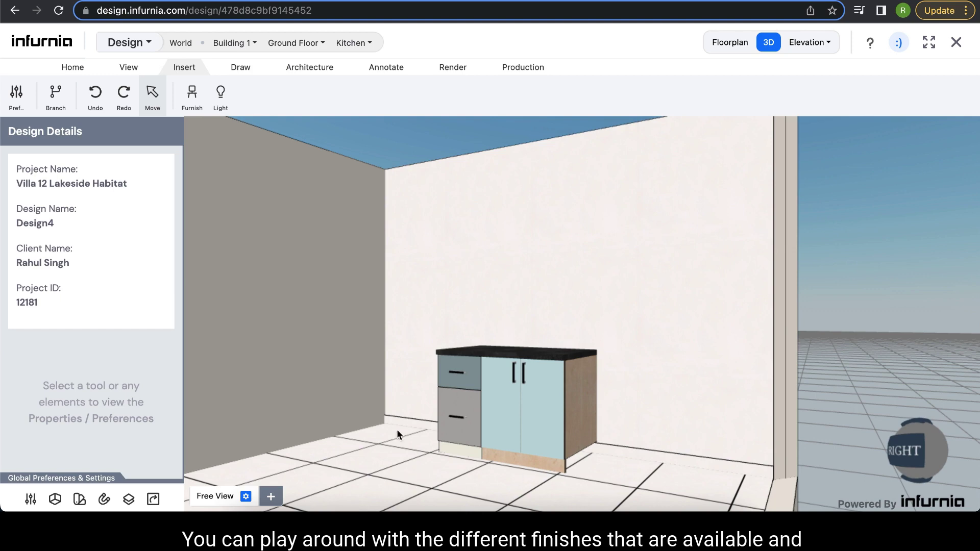
Set the external finish of the two-shutter cabinet's skirting to the light blue 22x0.8 material and clear the selection
{"action": "left_click", "coordinate": [540, 462]}
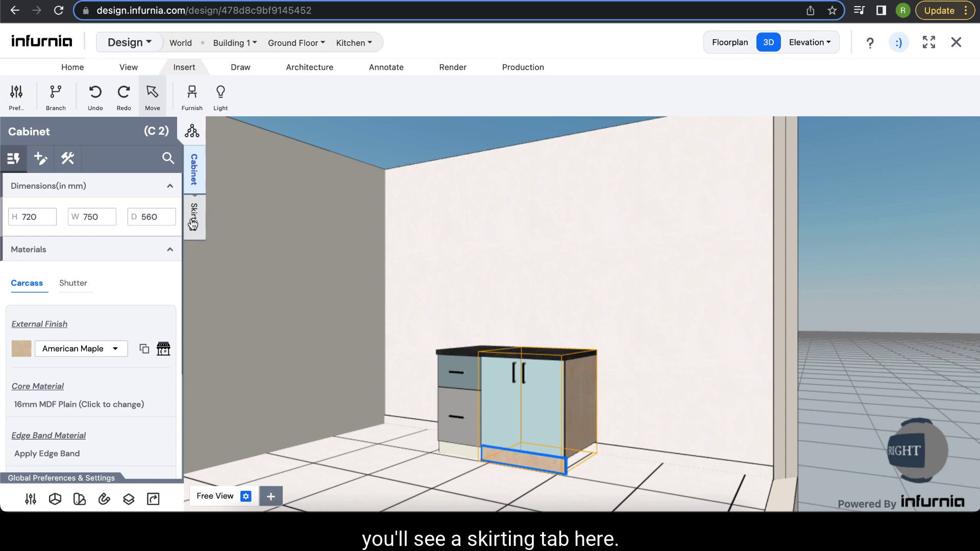
{"action": "left_click", "coordinate": [195, 230]}
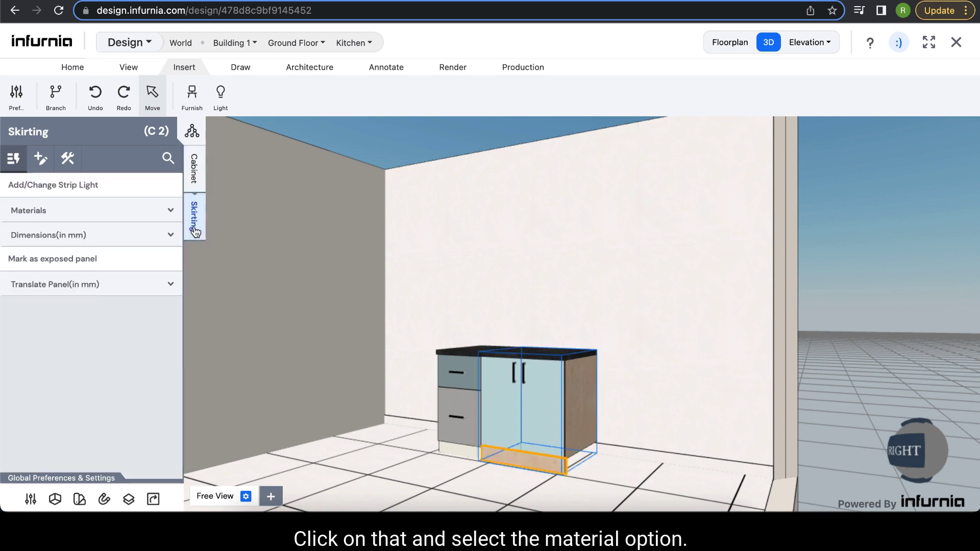
{"action": "left_click", "coordinate": [91, 210]}
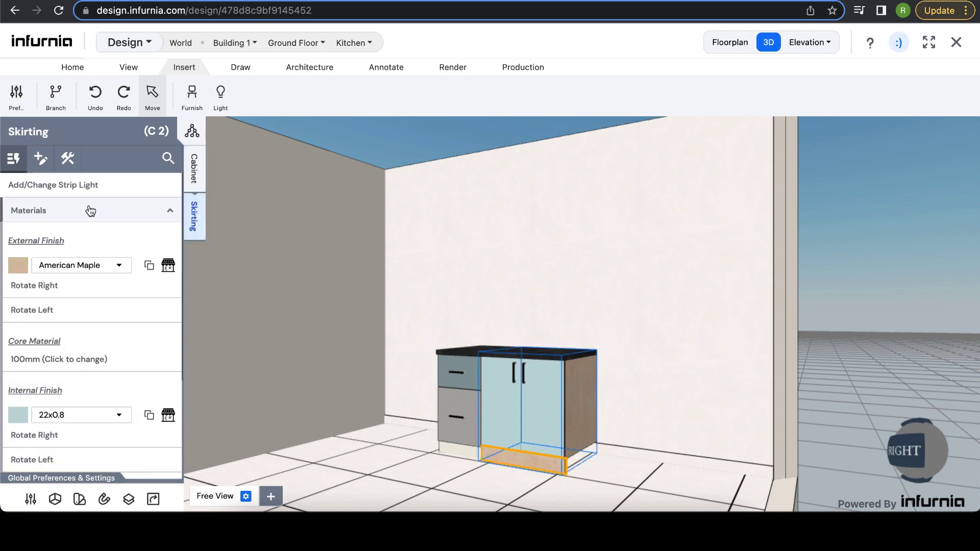
{"action": "left_click", "coordinate": [93, 265]}
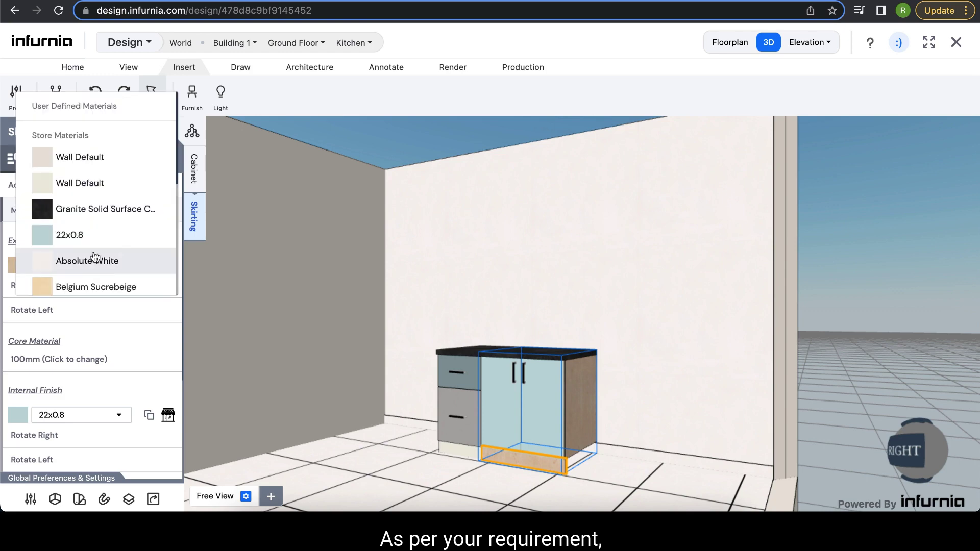
{"action": "left_click", "coordinate": [69, 235]}
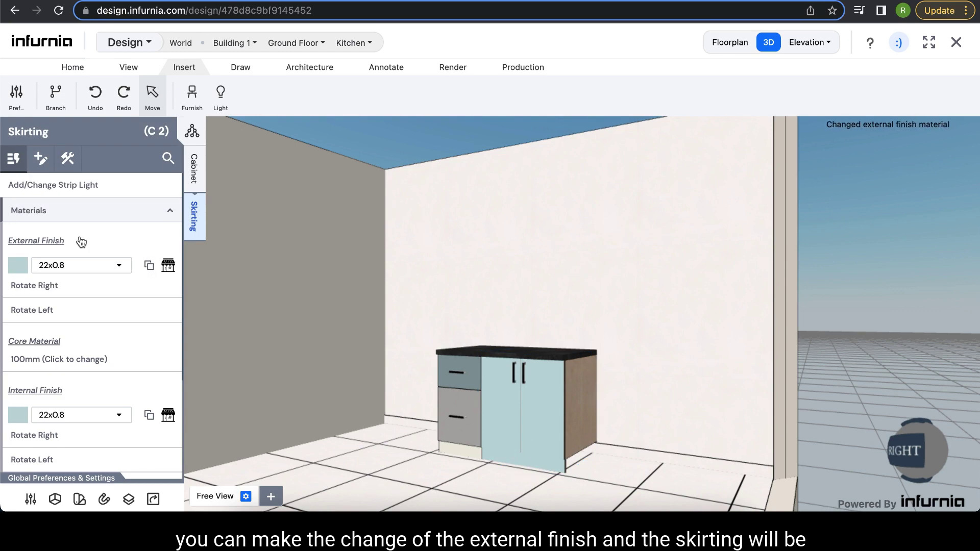
{"action": "left_click", "coordinate": [868, 353]}
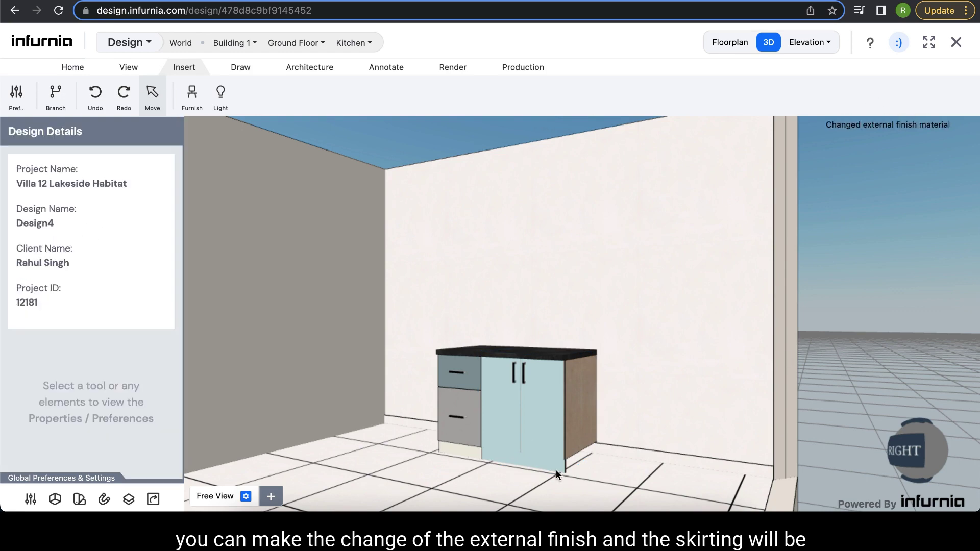
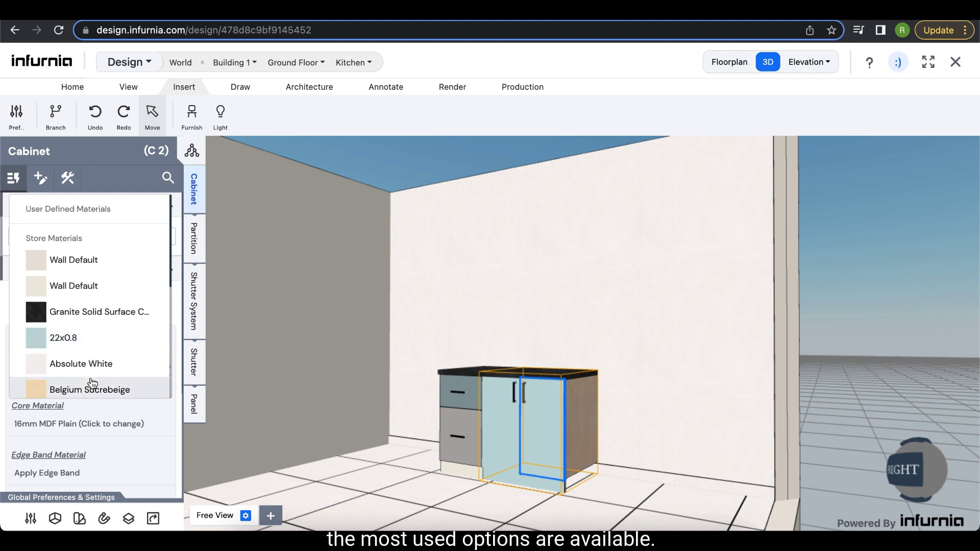
Set the two-shutter cabinet's carcass external finish to light blue 22x0.8, then clone that material to review its settings and close the editor
{"action": "scroll", "coordinate": [91, 381], "scroll_direction": "down", "scroll_amount": 5}
{"action": "scroll", "coordinate": [91, 383], "scroll_direction": "down", "scroll_amount": 2}
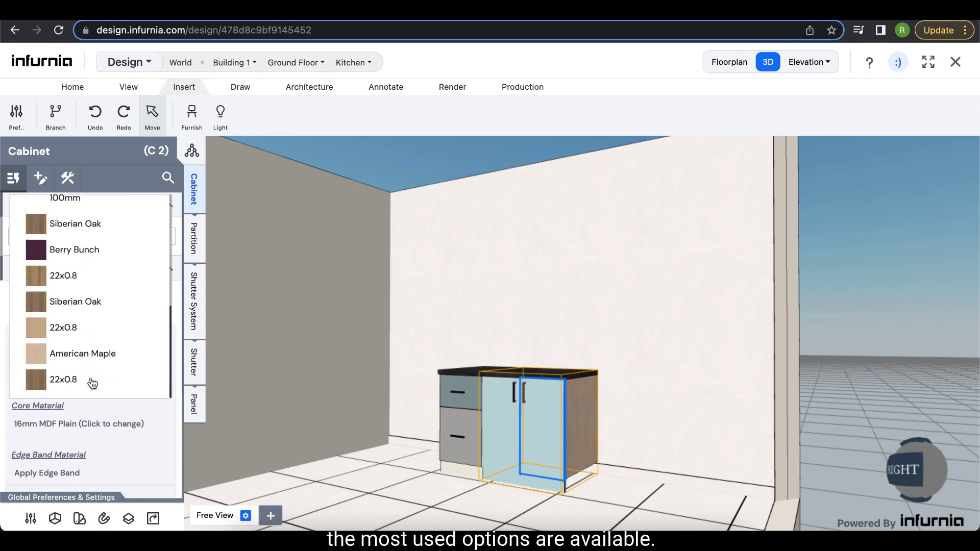
{"action": "left_click", "coordinate": [123, 422]}
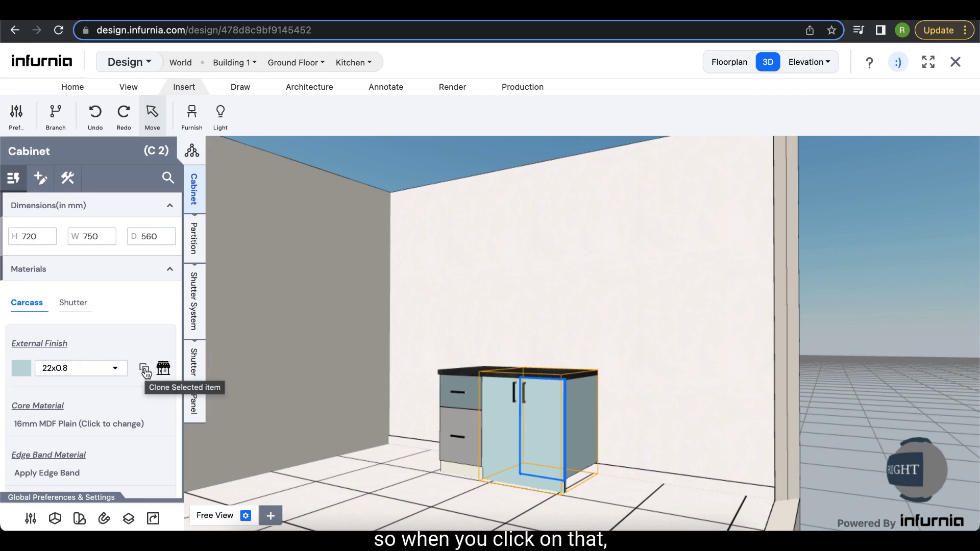
{"action": "left_click", "coordinate": [145, 368]}
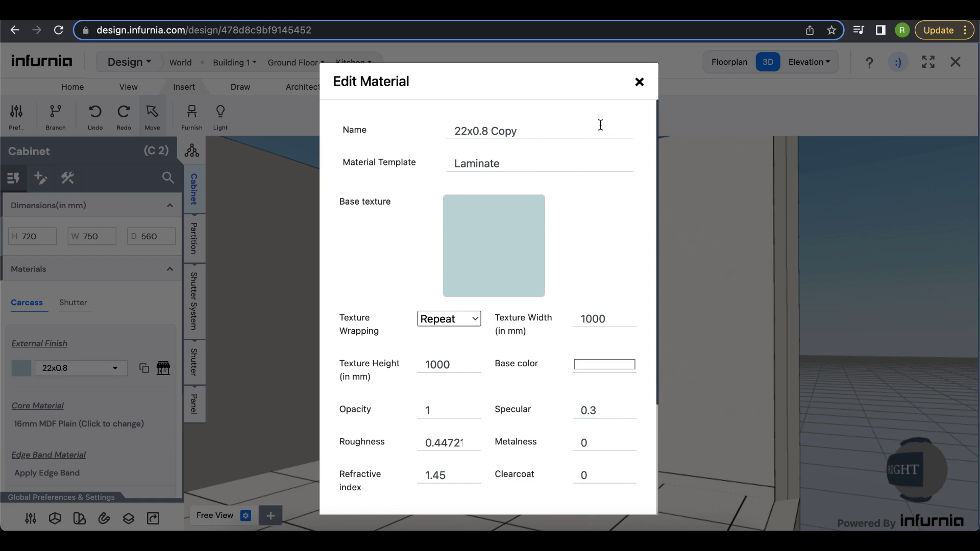
{"action": "left_click", "coordinate": [639, 83]}
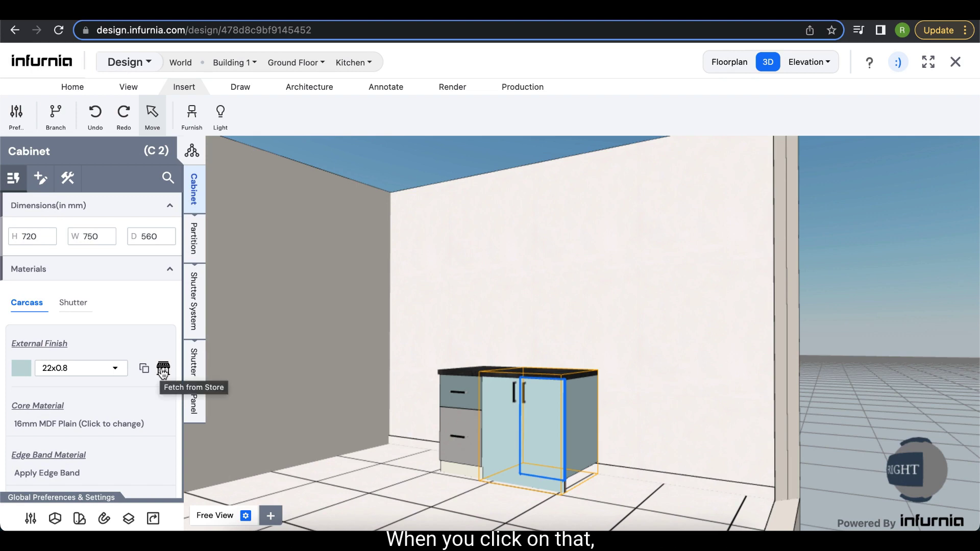
Browse the store materials for the carcass external finish, switching the group from Veneer to Laminate and looking through the laminates
{"action": "left_click", "coordinate": [163, 369]}
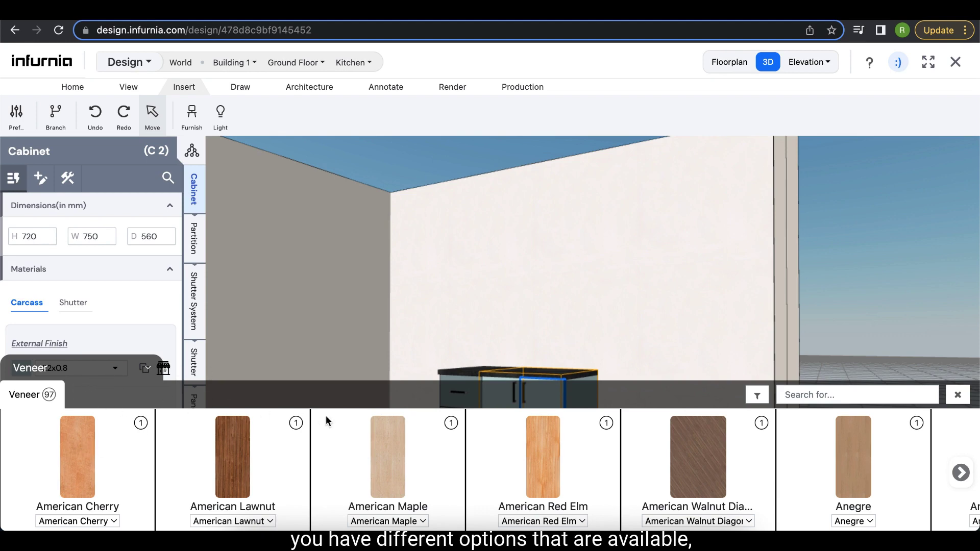
{"action": "left_click", "coordinate": [145, 370]}
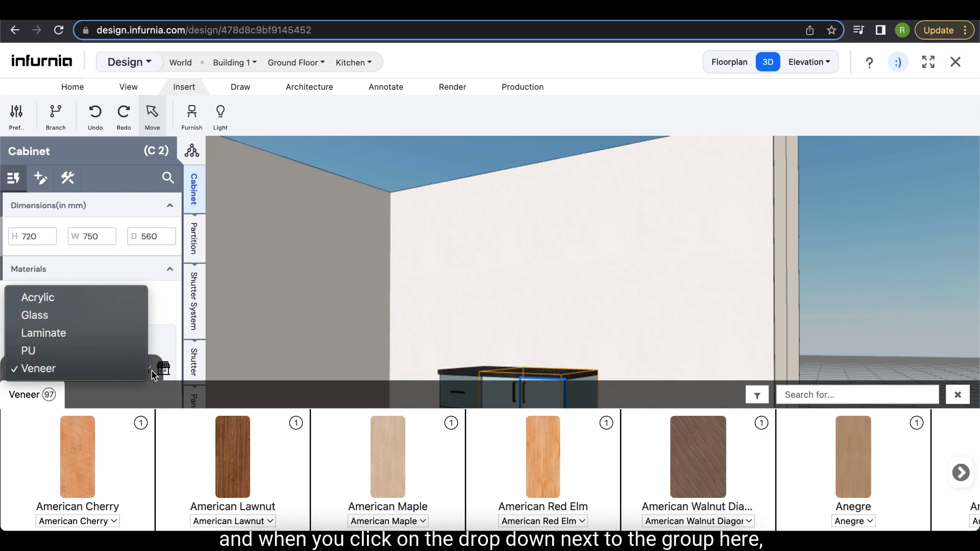
{"action": "left_click", "coordinate": [151, 371]}
{"action": "left_click", "coordinate": [150, 370]}
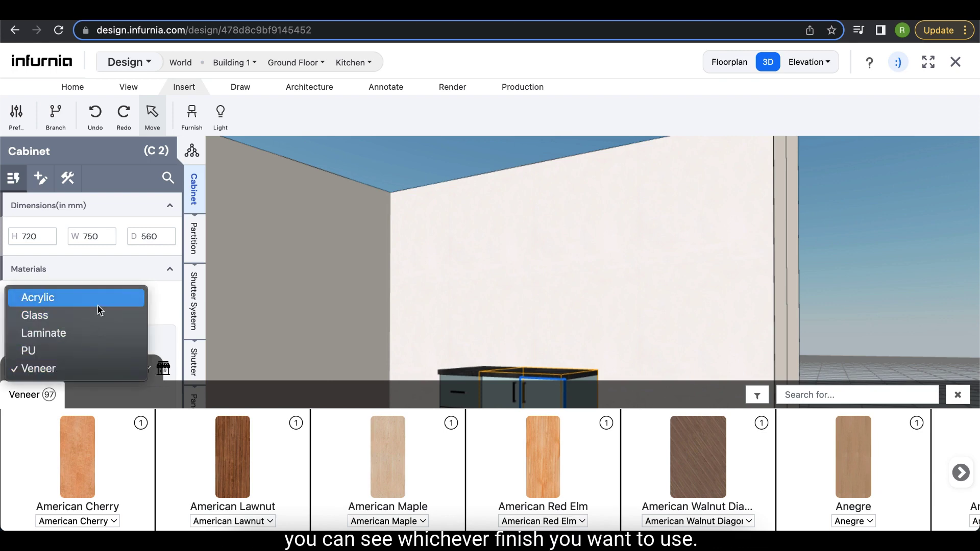
{"action": "left_click", "coordinate": [90, 338]}
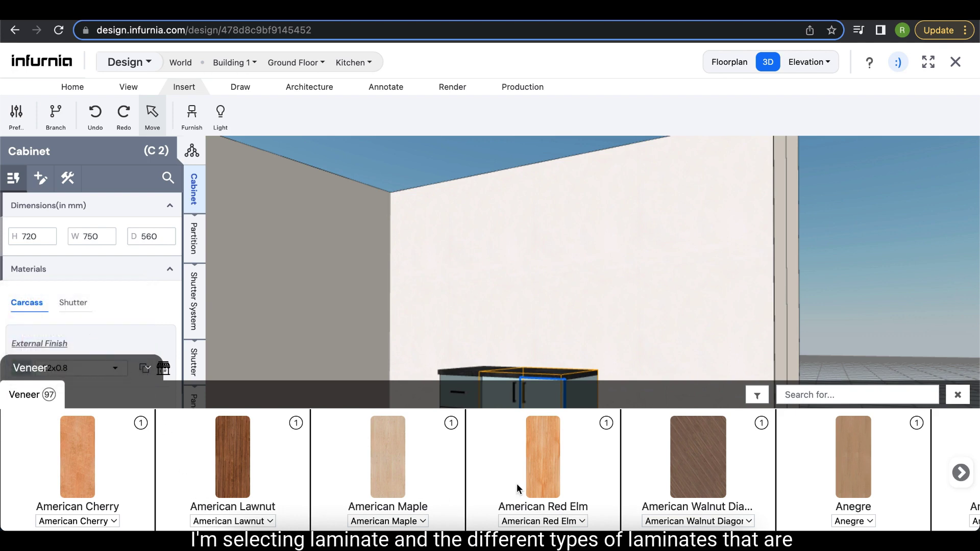
{"action": "left_click", "coordinate": [962, 474]}
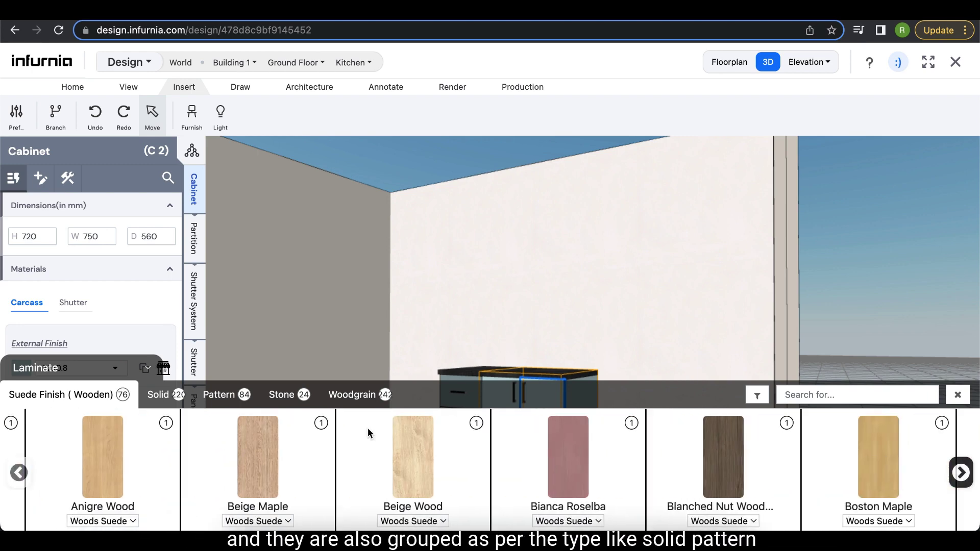
{"action": "scroll", "coordinate": [371, 434], "scroll_direction": "right", "scroll_amount": 10}
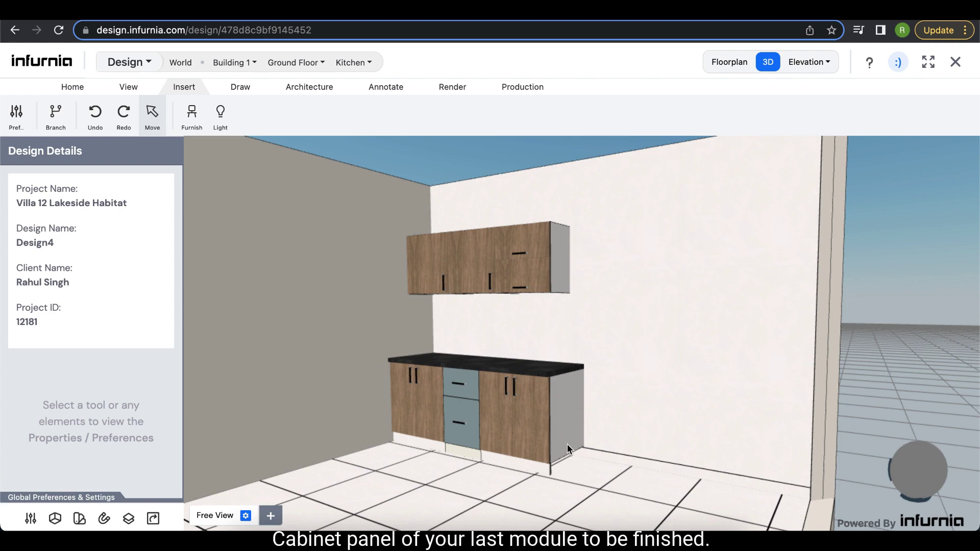
Mark the outer side panel of the end base cabinet as an exposed panel and clear the selection
{"action": "left_click", "coordinate": [574, 388]}
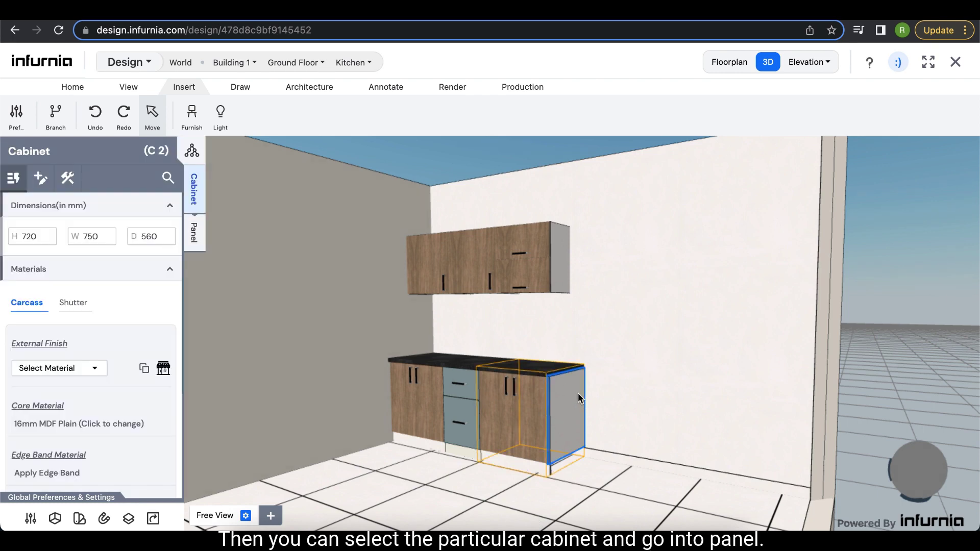
{"action": "left_click", "coordinate": [195, 241]}
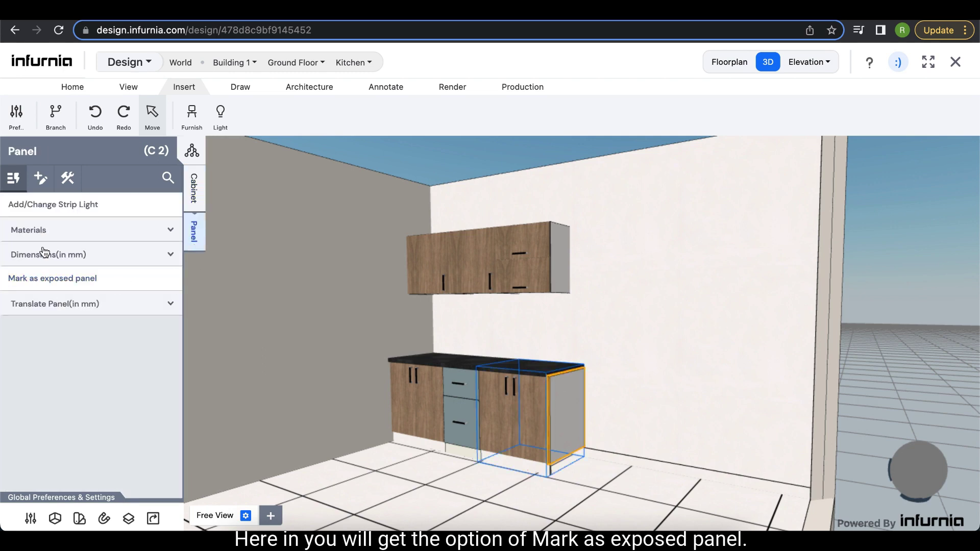
{"action": "left_click", "coordinate": [80, 282]}
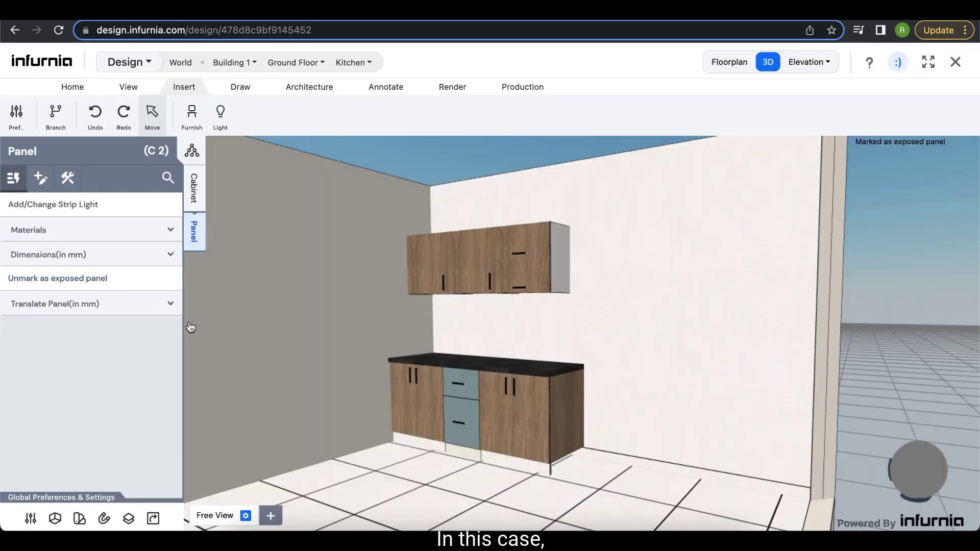
{"action": "left_click_drag", "start_coordinate": [602, 455], "coordinate": [602, 371]}
{"action": "left_click", "coordinate": [572, 465]}
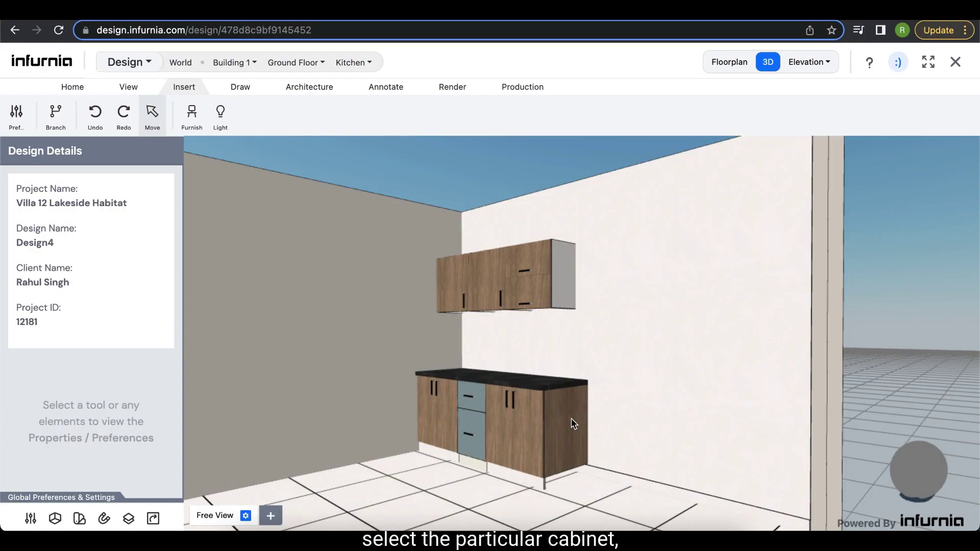
Hide the countertop of the end base cabinet and show it again
{"action": "left_click", "coordinate": [574, 424]}
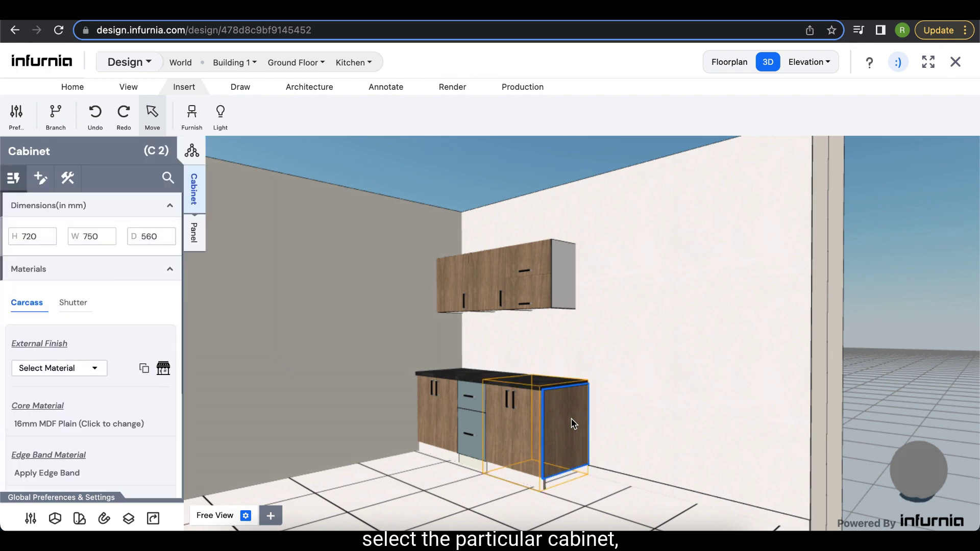
{"action": "scroll", "coordinate": [41, 375], "scroll_direction": "down", "scroll_amount": 3}
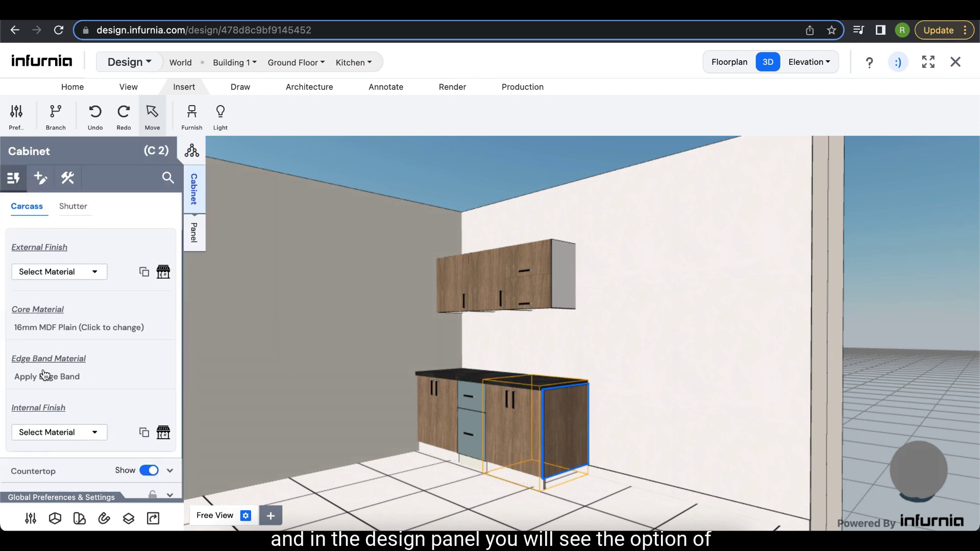
{"action": "scroll", "coordinate": [59, 388], "scroll_direction": "down", "scroll_amount": 1}
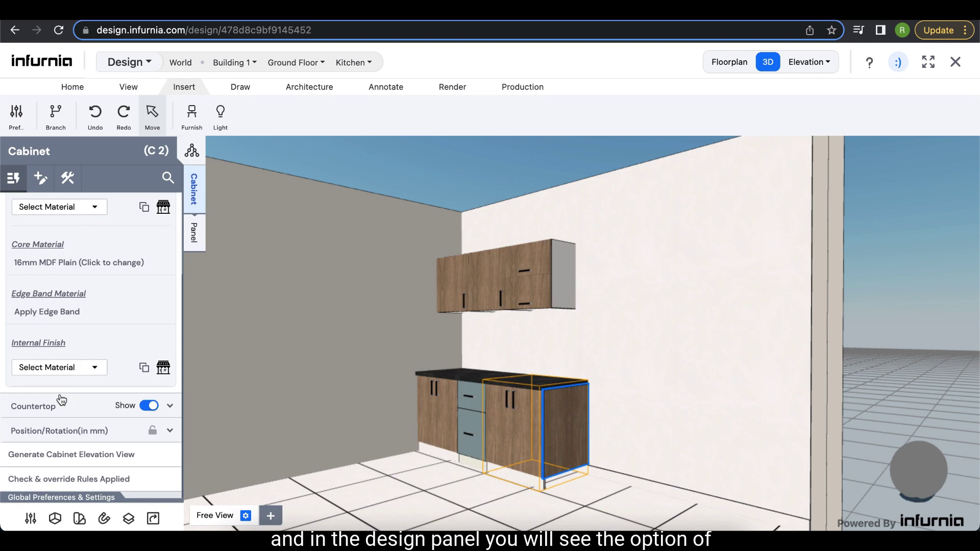
{"action": "left_click", "coordinate": [147, 407]}
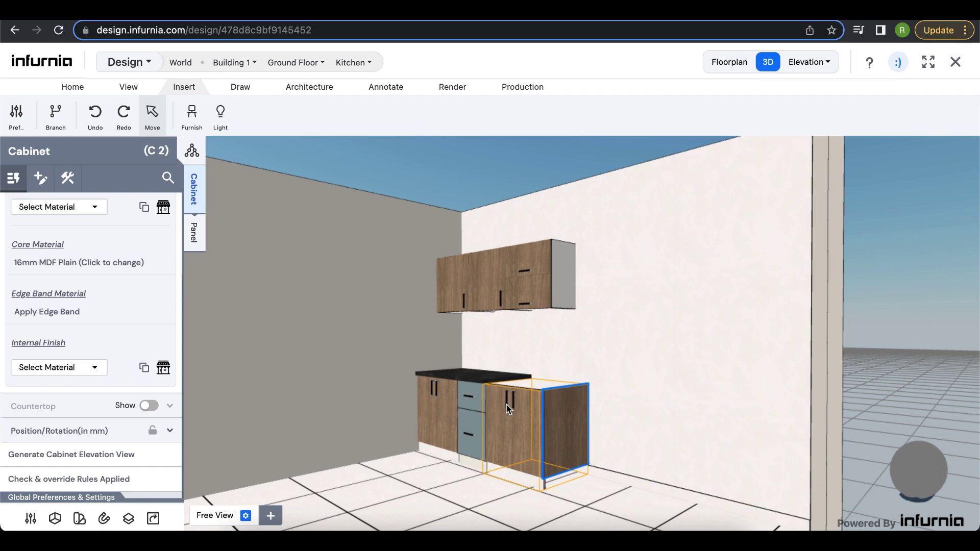
{"action": "left_click", "coordinate": [154, 406]}
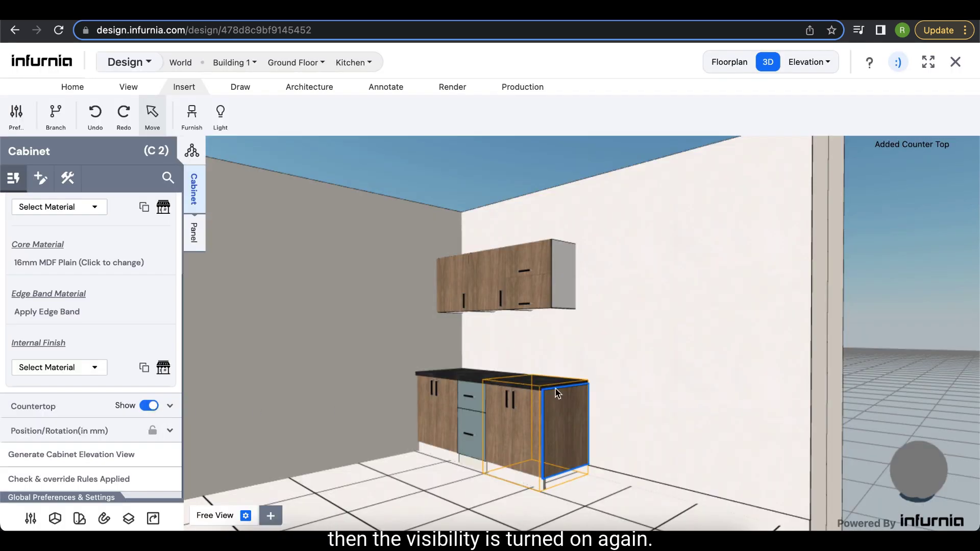
Extend the end base cabinet's countertop by 600 mm on its right side
{"action": "left_click", "coordinate": [171, 409]}
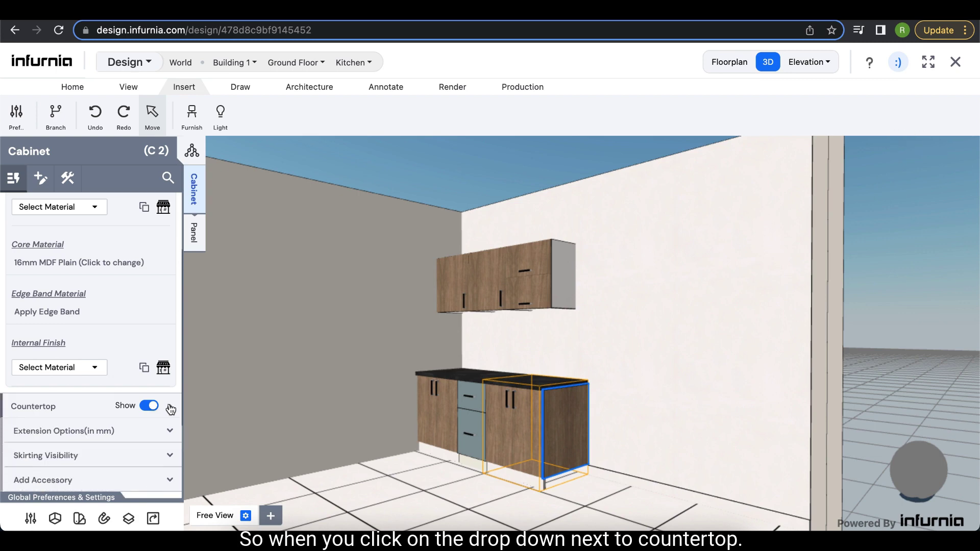
{"action": "scroll", "coordinate": [107, 462], "scroll_direction": "down", "scroll_amount": 2}
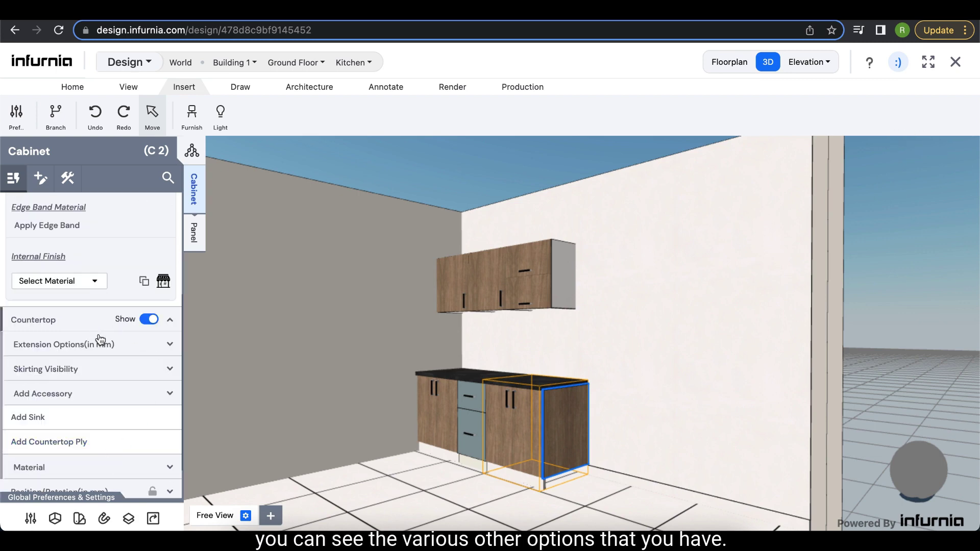
{"action": "left_click", "coordinate": [99, 423]}
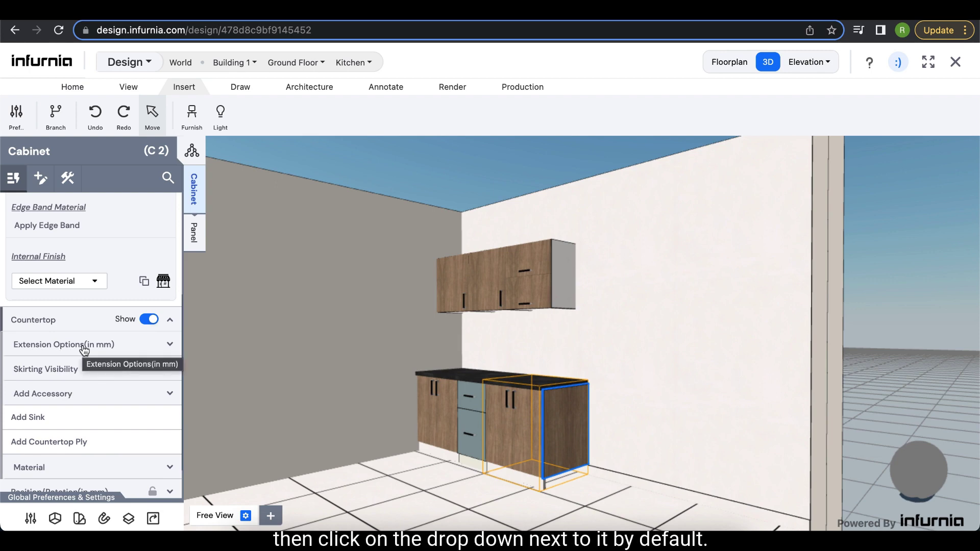
{"action": "left_click", "coordinate": [162, 349]}
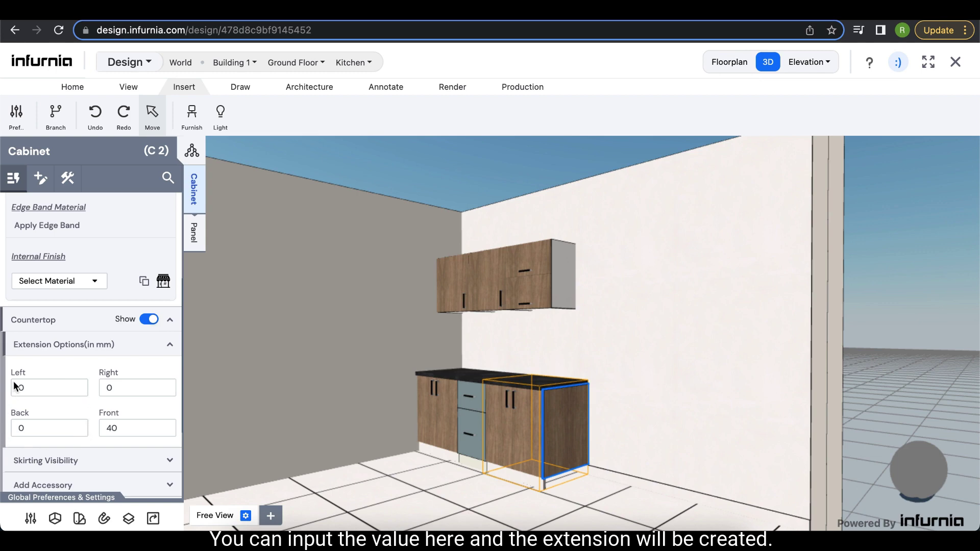
{"action": "double_click", "coordinate": [105, 389]}
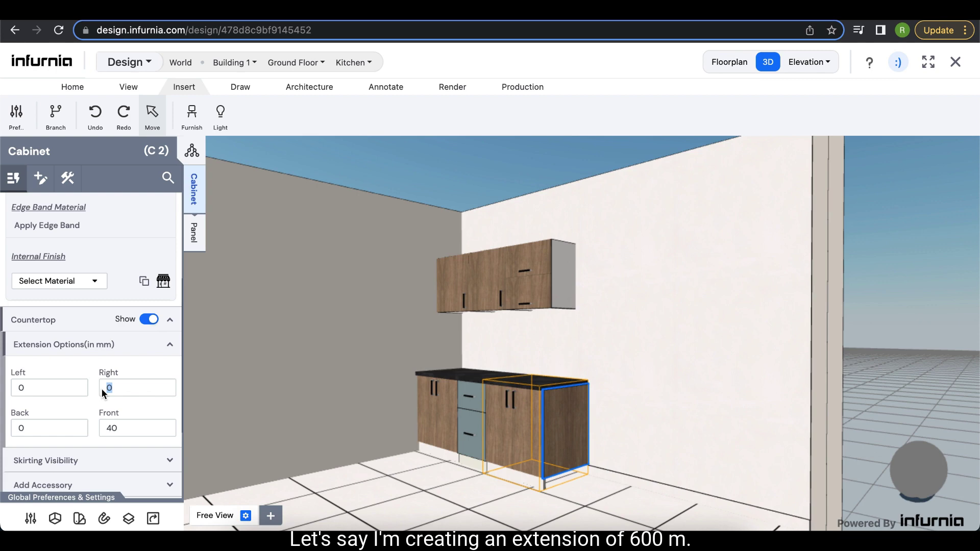
{"action": "type", "text": "600"}
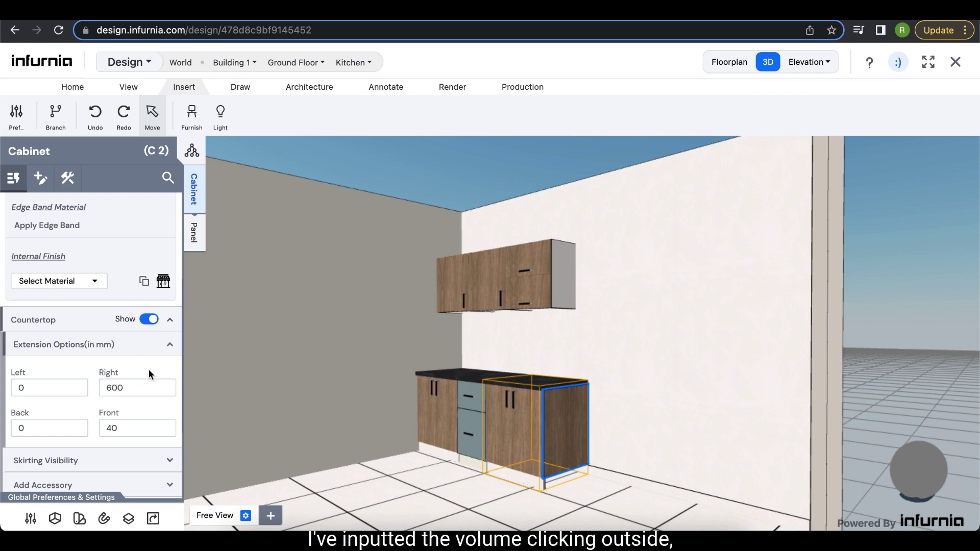
{"action": "left_click", "coordinate": [149, 369]}
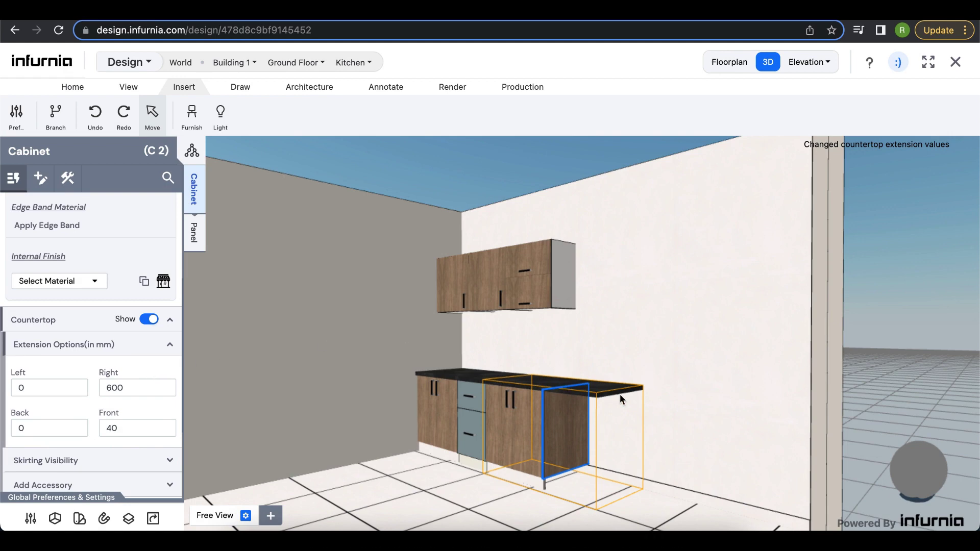
{"action": "left_click", "coordinate": [169, 347]}
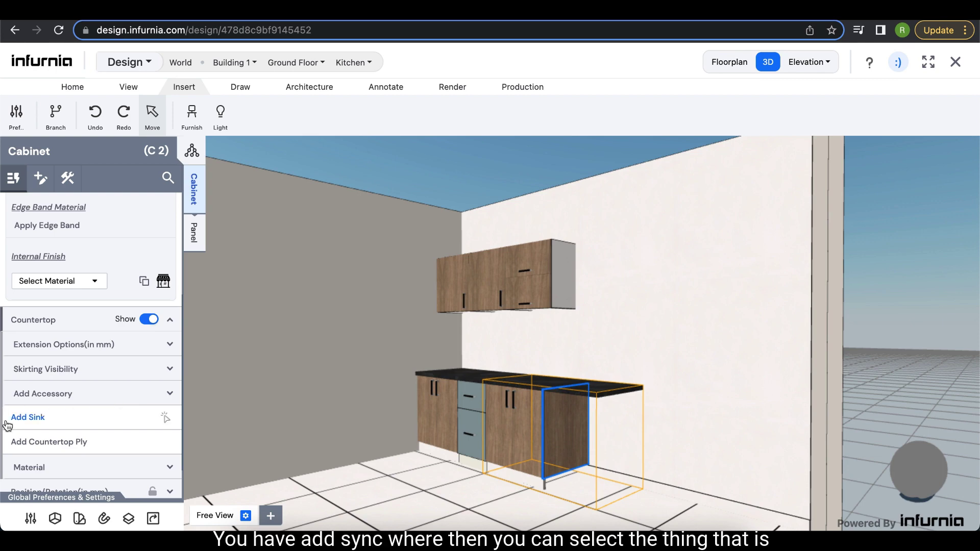
Add the Single Bowl Sink - P with tap to the end base cabinet's countertop
{"action": "left_click", "coordinate": [32, 418]}
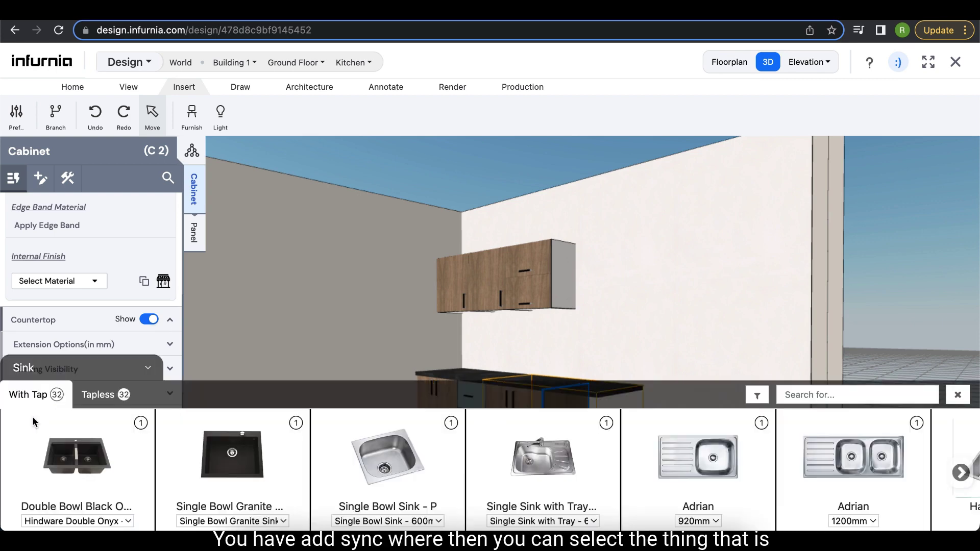
{"action": "left_click", "coordinate": [383, 466]}
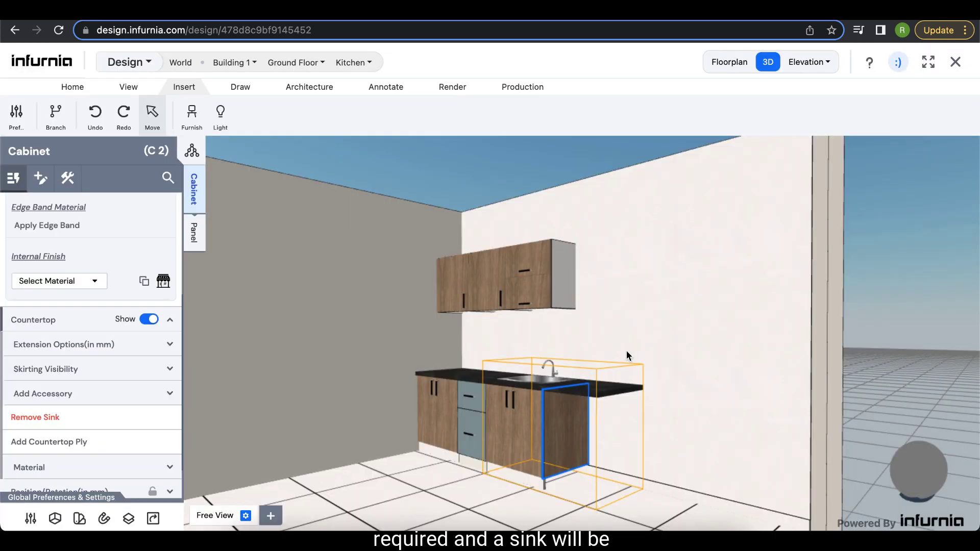
{"action": "left_click_drag", "start_coordinate": [703, 387], "coordinate": [577, 388]}
Add the built-in 5 Burner Hob - P as an accessory on the end base cabinet's countertop
{"action": "left_click", "coordinate": [577, 388]}
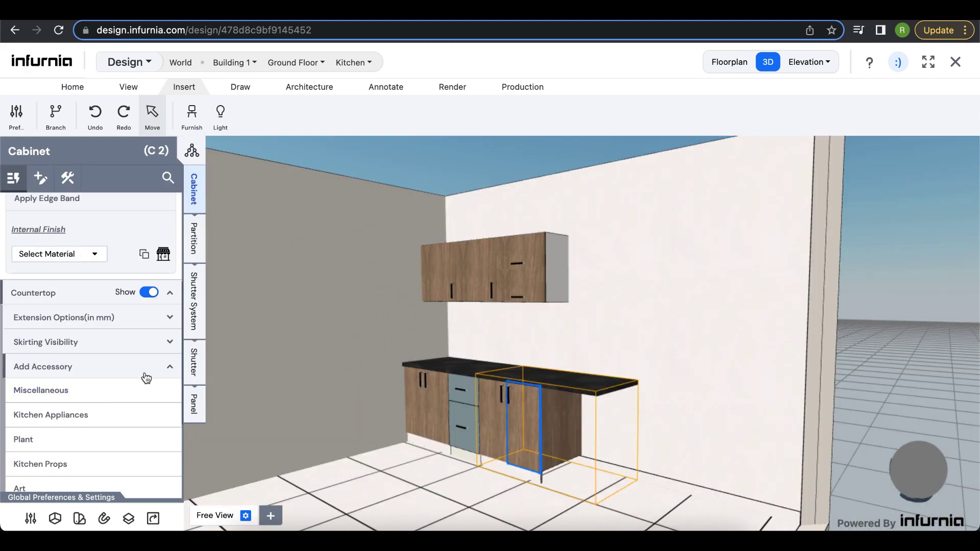
{"action": "left_click", "coordinate": [145, 372]}
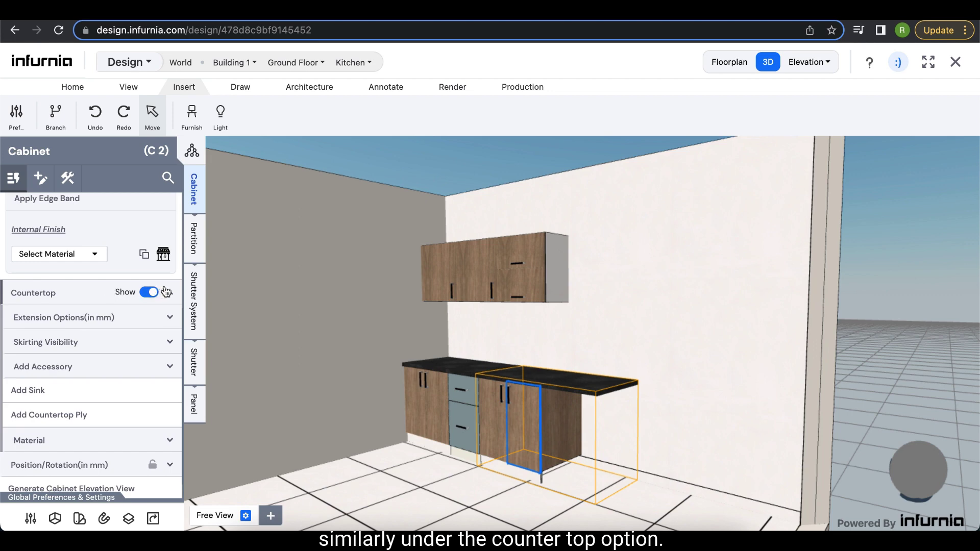
{"action": "left_click", "coordinate": [118, 369]}
{"action": "scroll", "coordinate": [99, 388], "scroll_direction": "down", "scroll_amount": 2}
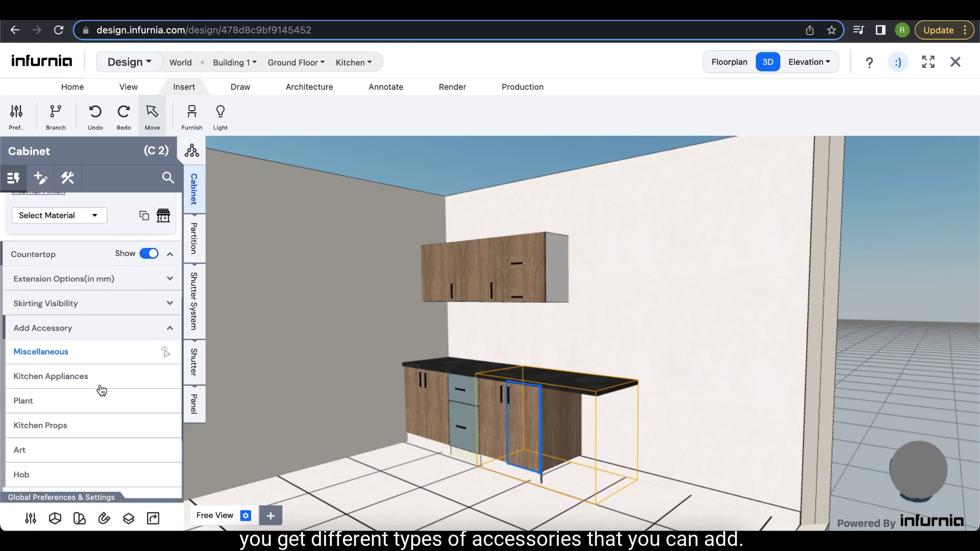
{"action": "scroll", "coordinate": [100, 390], "scroll_direction": "down", "scroll_amount": 2}
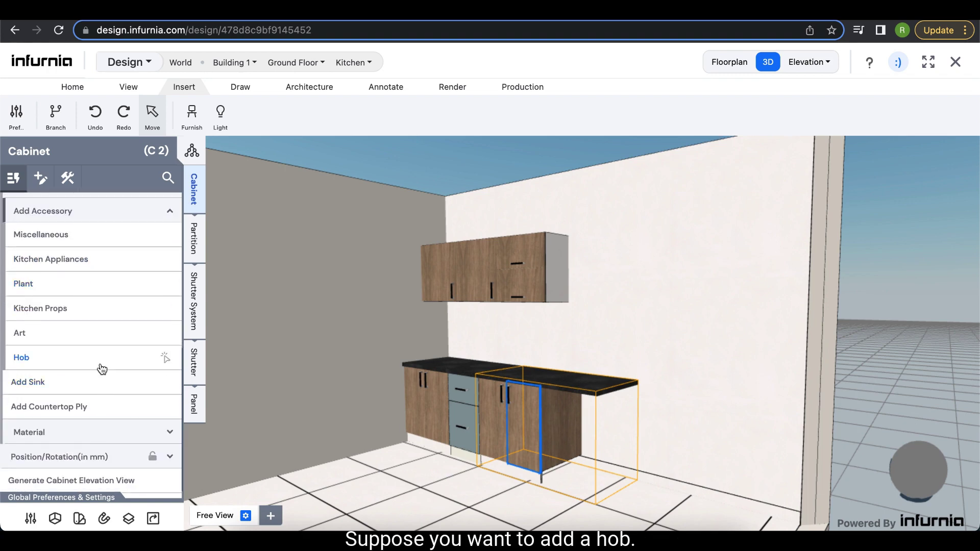
{"action": "left_click", "coordinate": [20, 359]}
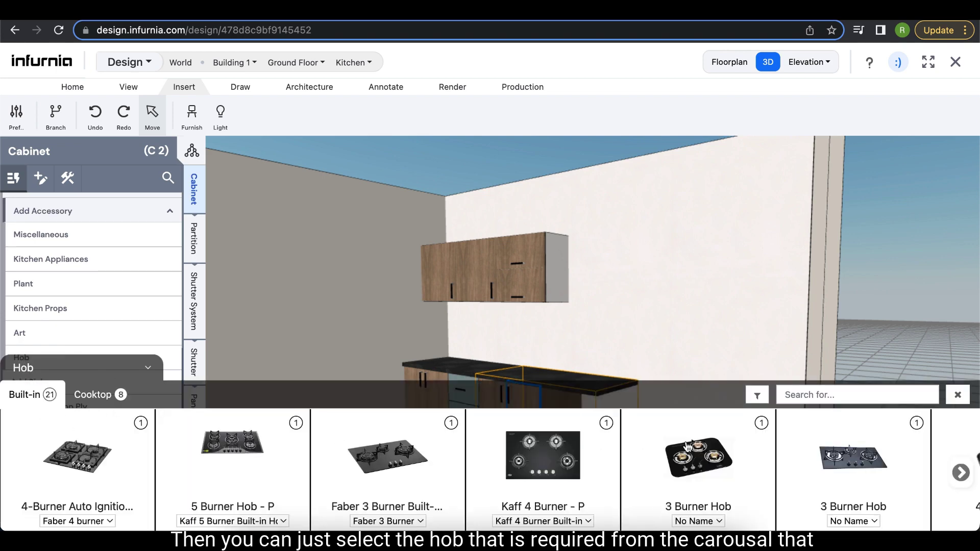
{"action": "left_click", "coordinate": [253, 437]}
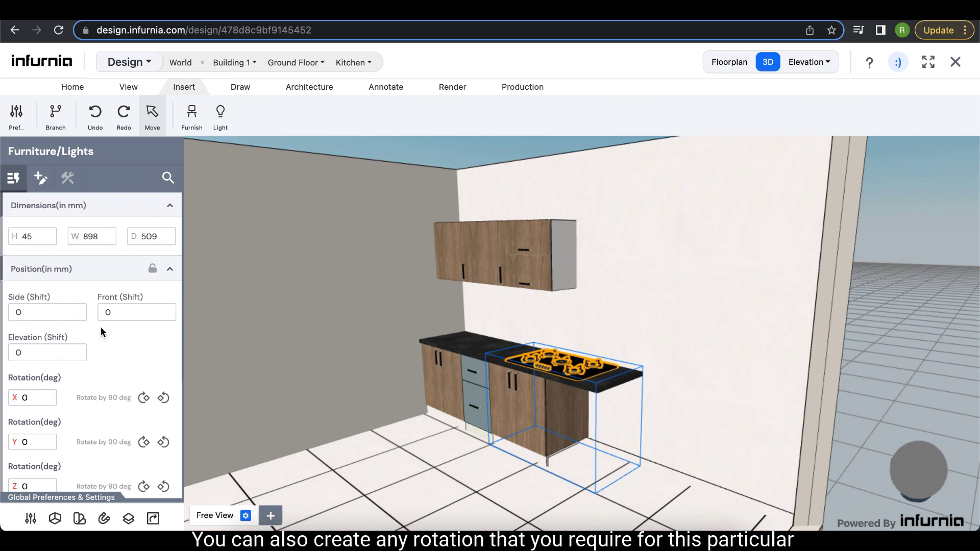
{"action": "scroll", "coordinate": [79, 371], "scroll_direction": "down", "scroll_amount": 2}
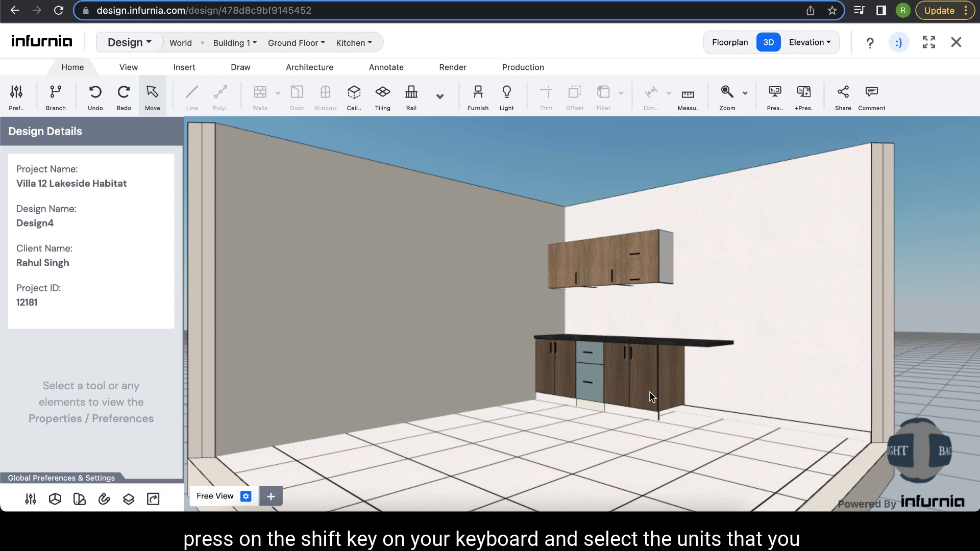
Group the three base cabinets into one unit and clear the selection
{"action": "left_click", "coordinate": [651, 397]}
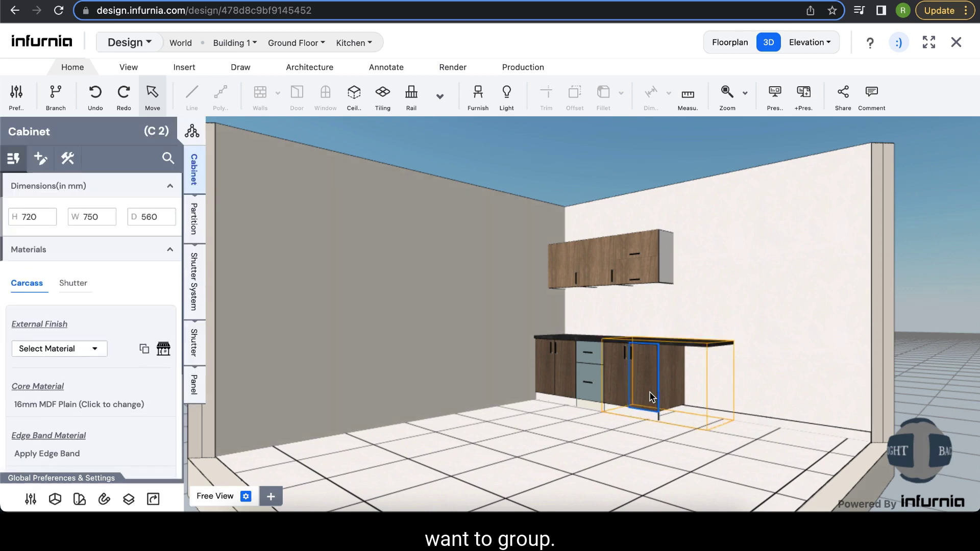
{"action": "left_click", "coordinate": [590, 381], "text": "ctrl"}
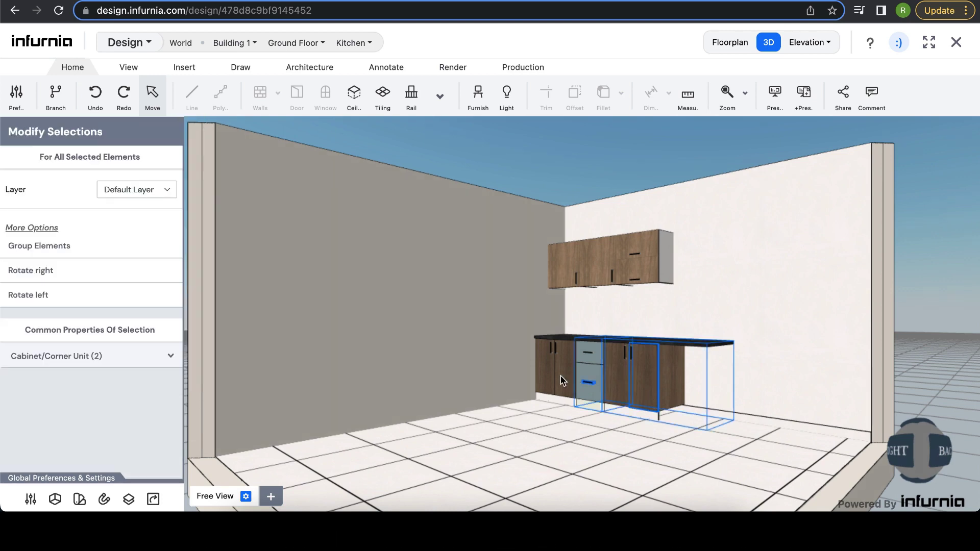
{"action": "left_click", "coordinate": [561, 380], "text": "ctrl"}
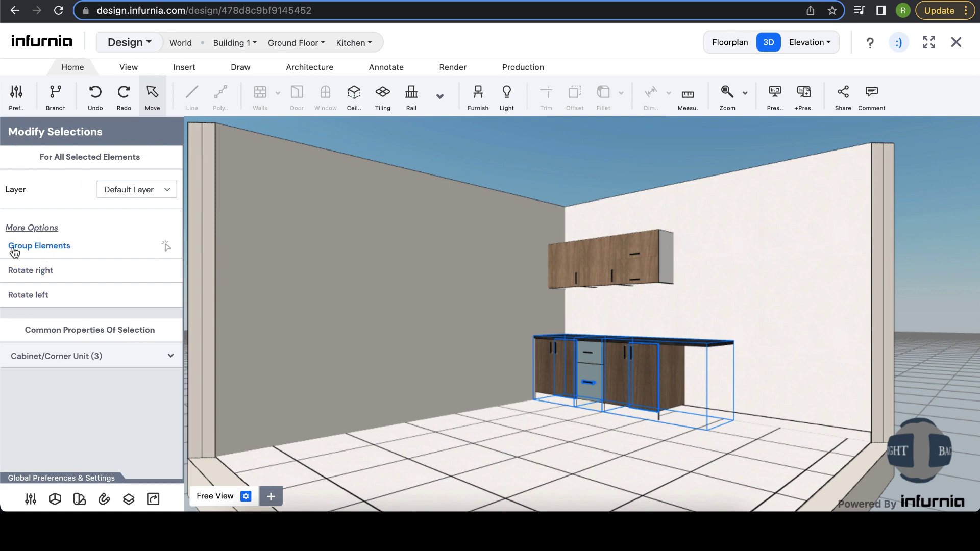
{"action": "left_click", "coordinate": [55, 252]}
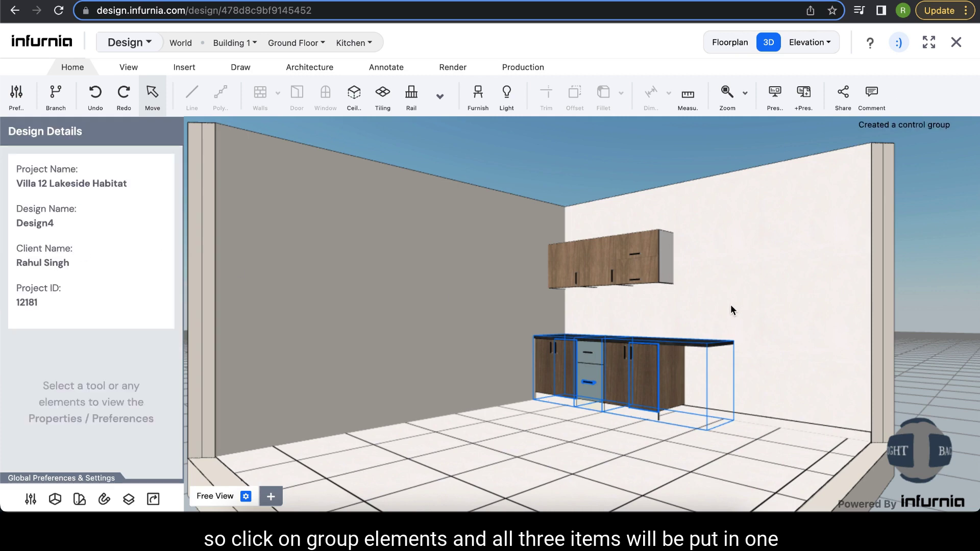
{"action": "left_click", "coordinate": [784, 377]}
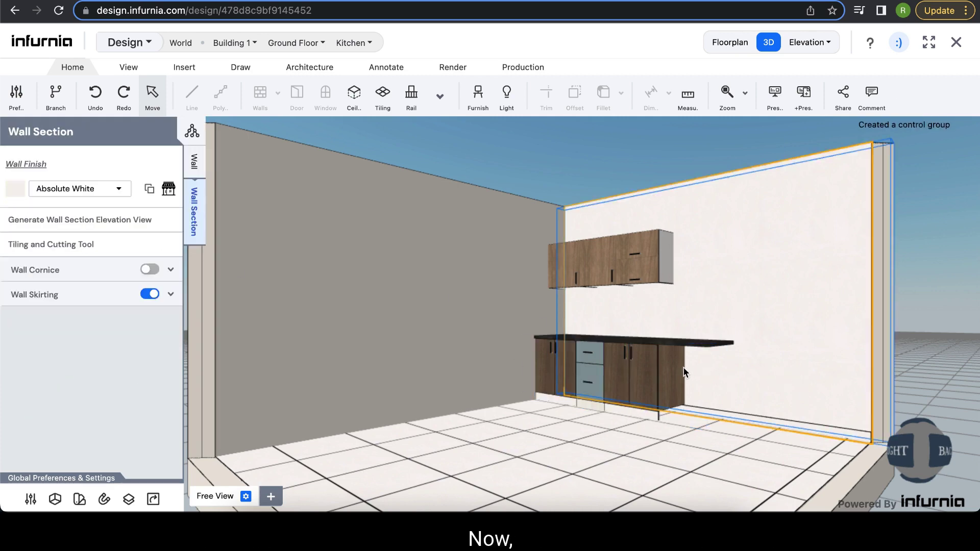
Select the base cabinet group and open the common properties of its cabinets
{"action": "left_click", "coordinate": [659, 377]}
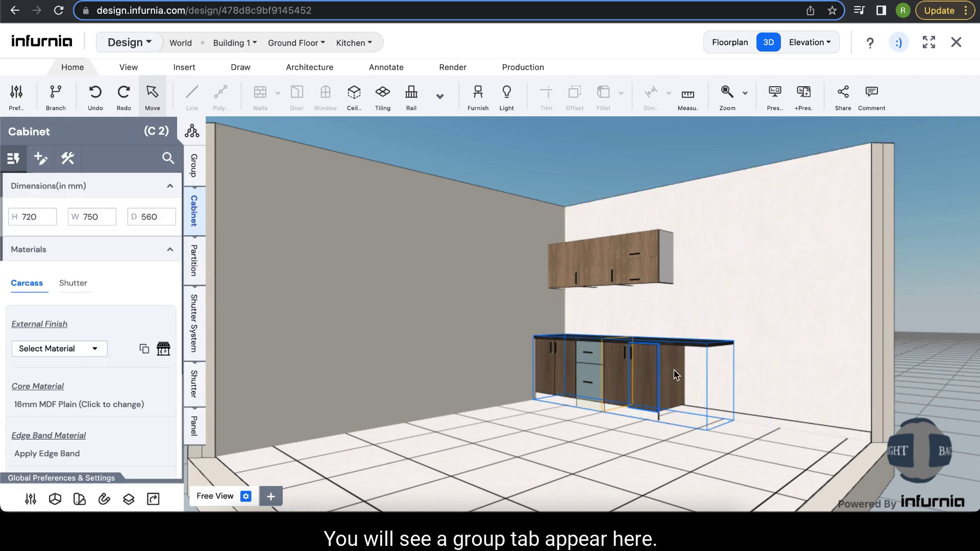
{"action": "left_click", "coordinate": [192, 168]}
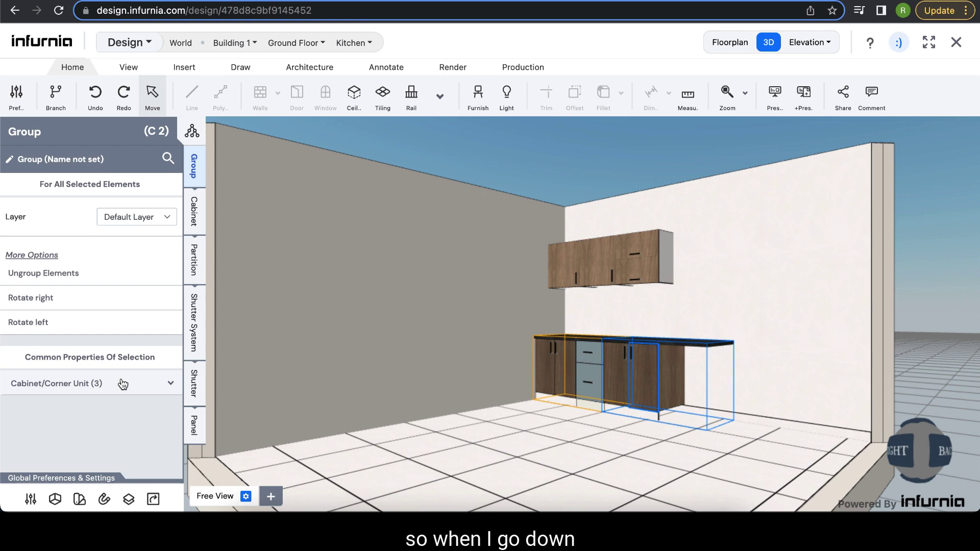
{"action": "left_click", "coordinate": [123, 384]}
{"action": "scroll", "coordinate": [114, 410], "scroll_direction": "down", "scroll_amount": 3}
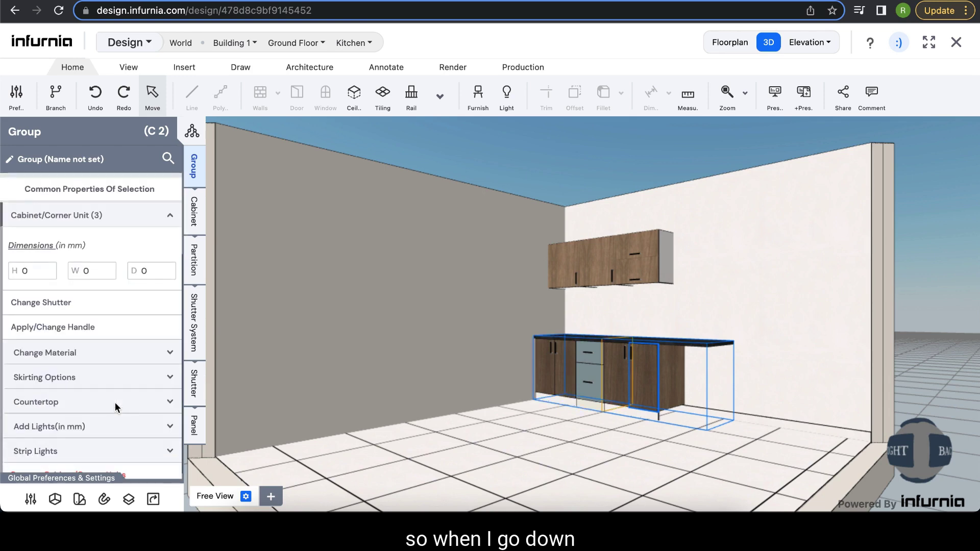
{"action": "left_click", "coordinate": [172, 404]}
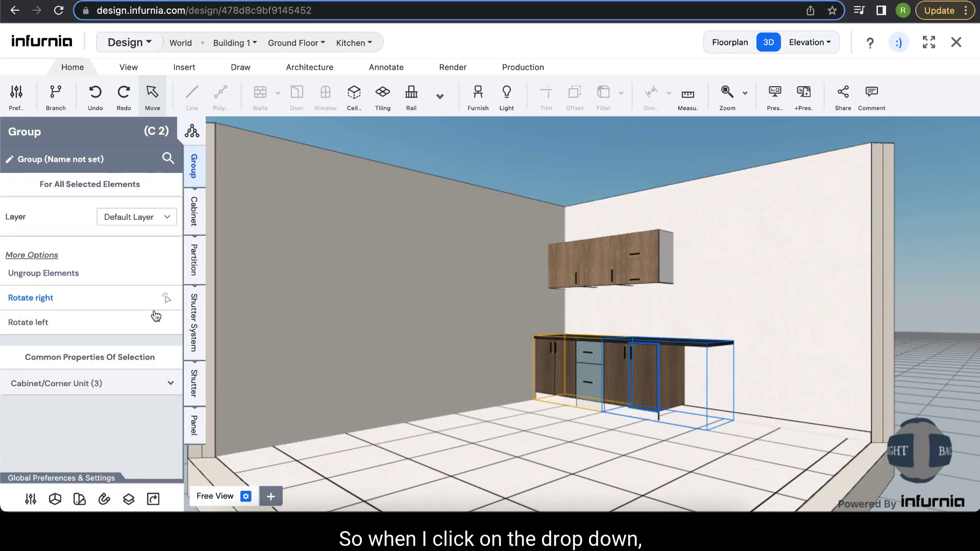
{"action": "left_click", "coordinate": [154, 388]}
{"action": "scroll", "coordinate": [99, 406], "scroll_direction": "down", "scroll_amount": 3}
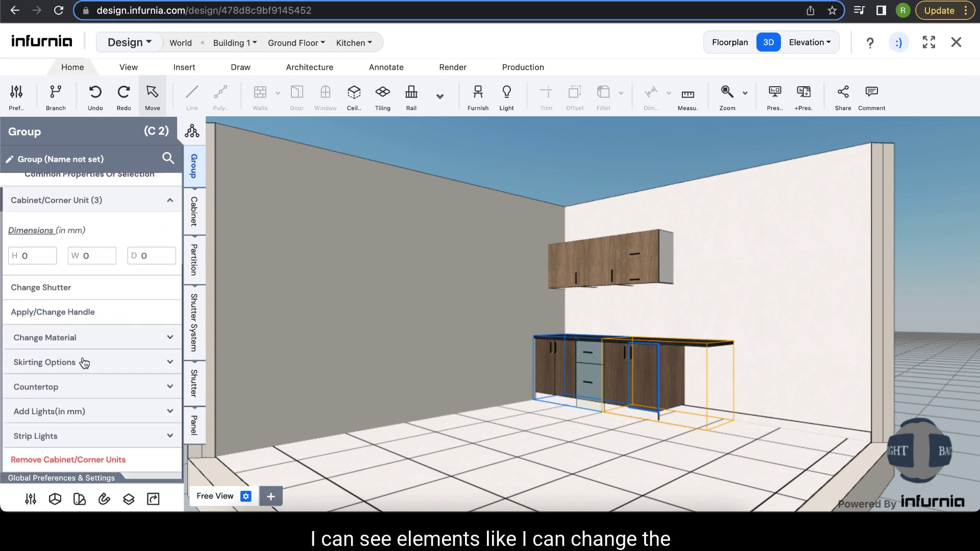
Set the shutter external finish of all grouped base cabinets to Absolute White
{"action": "left_click", "coordinate": [108, 346]}
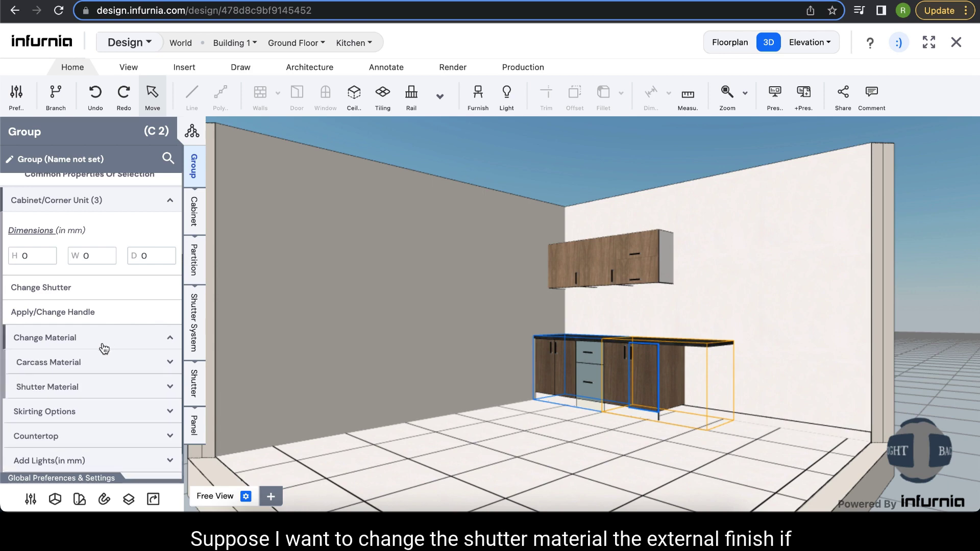
{"action": "left_click", "coordinate": [58, 388]}
{"action": "scroll", "coordinate": [66, 408], "scroll_direction": "down", "scroll_amount": 1}
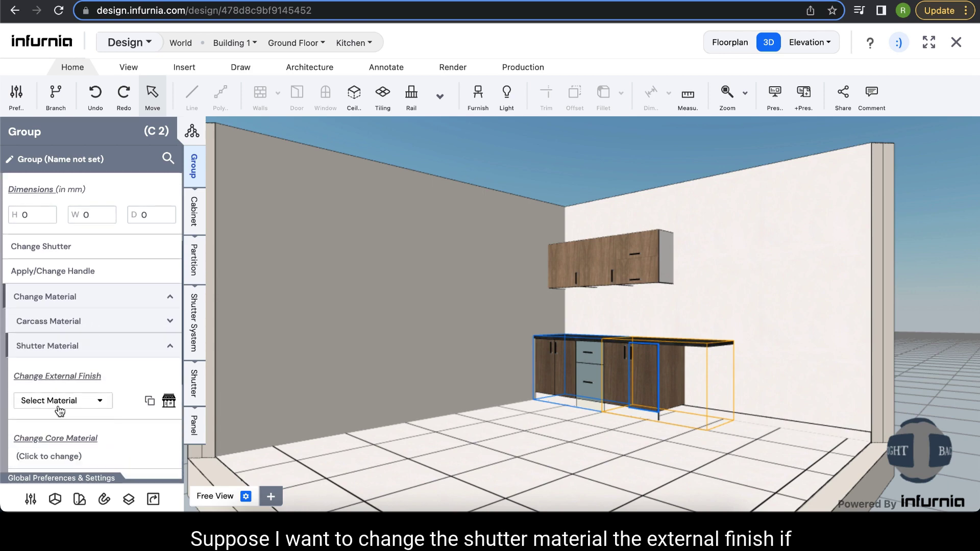
{"action": "left_click", "coordinate": [75, 403]}
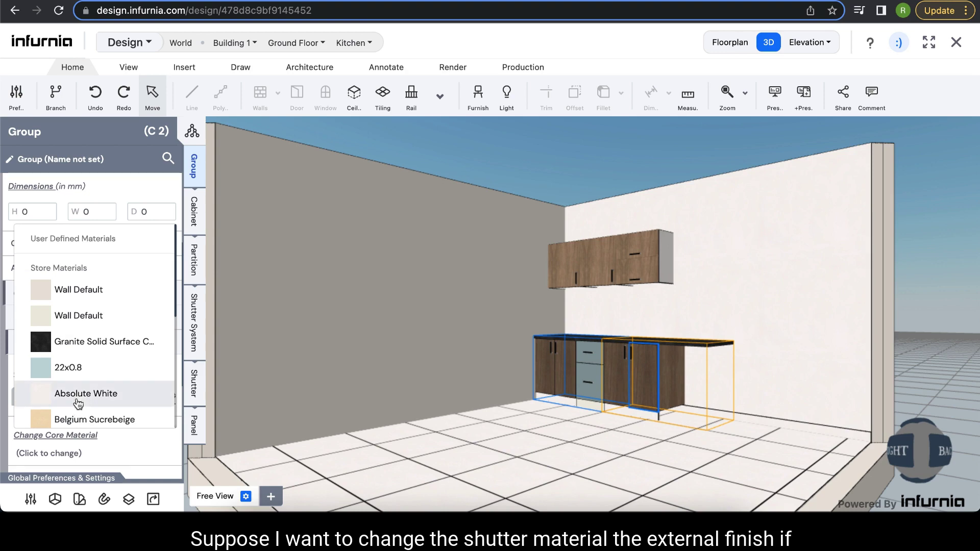
{"action": "left_click", "coordinate": [90, 399]}
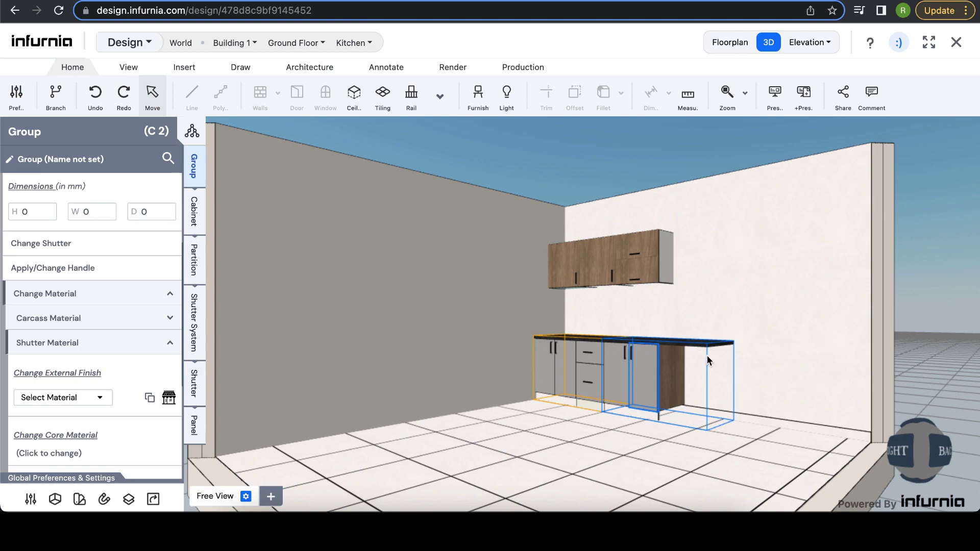
{"action": "left_click", "coordinate": [116, 351]}
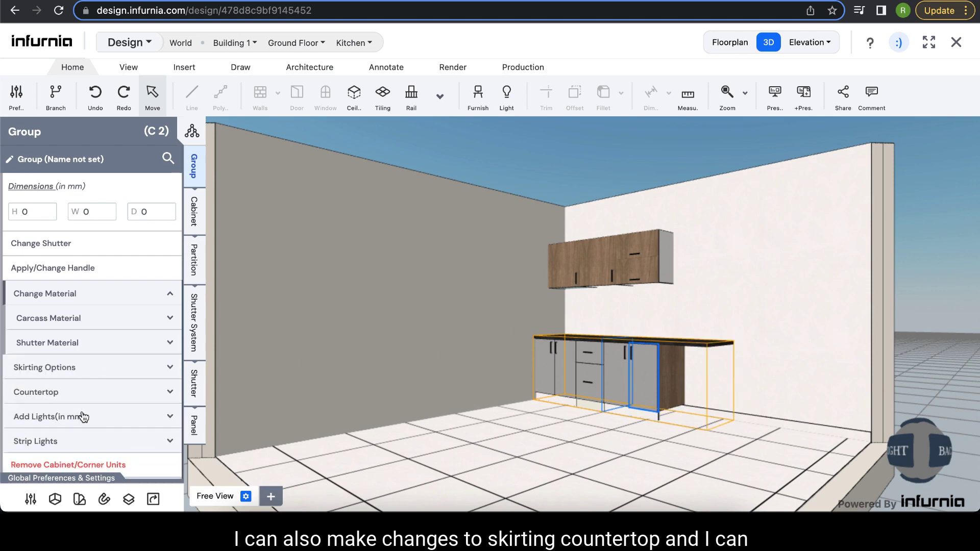
{"action": "scroll", "coordinate": [81, 418], "scroll_direction": "down", "scroll_amount": 1}
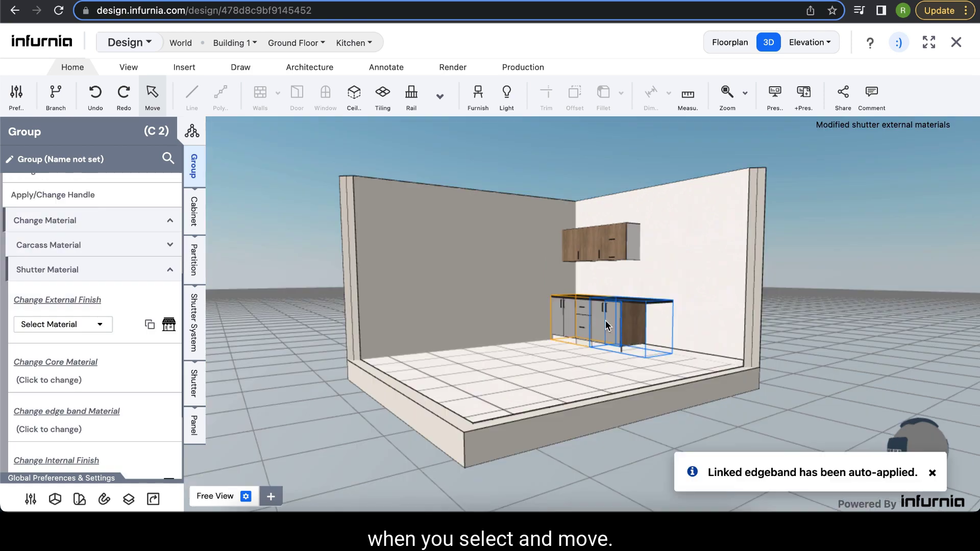
Move the grouped base cabinets together from the white wall to the adjacent grey wall
{"action": "left_click", "coordinate": [606, 321]}
{"action": "left_click_drag", "start_coordinate": [606, 321], "coordinate": [577, 314]}
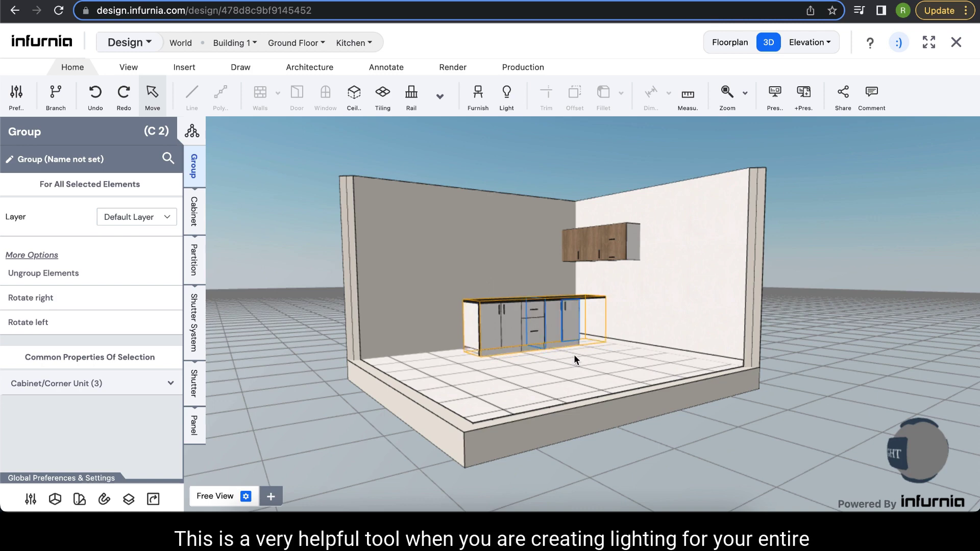